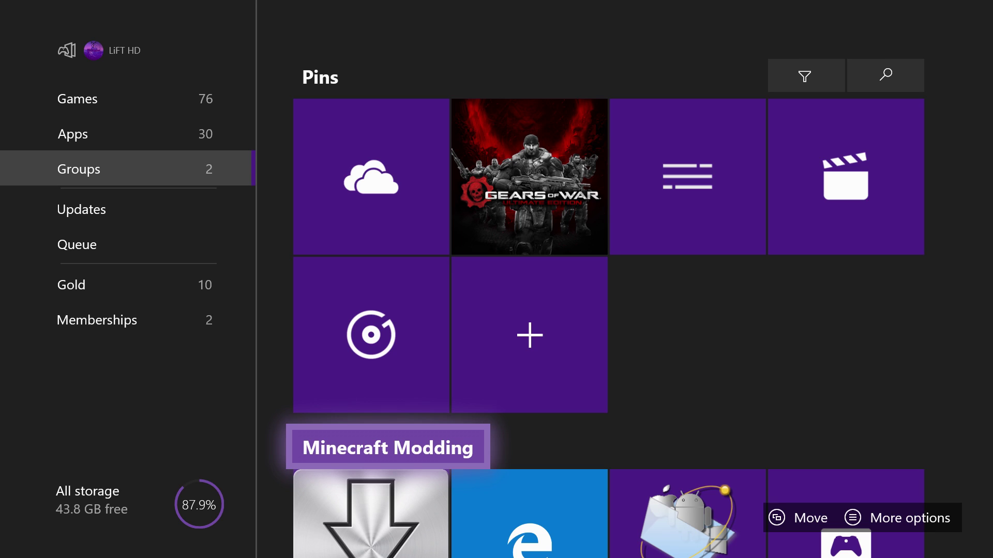
Browse the Minecraft Modding tiles (File Downloader, Microsoft Edge, UFO.Transfer), then bring up the Xbox guide.
{"action": "key", "text": "Down"}
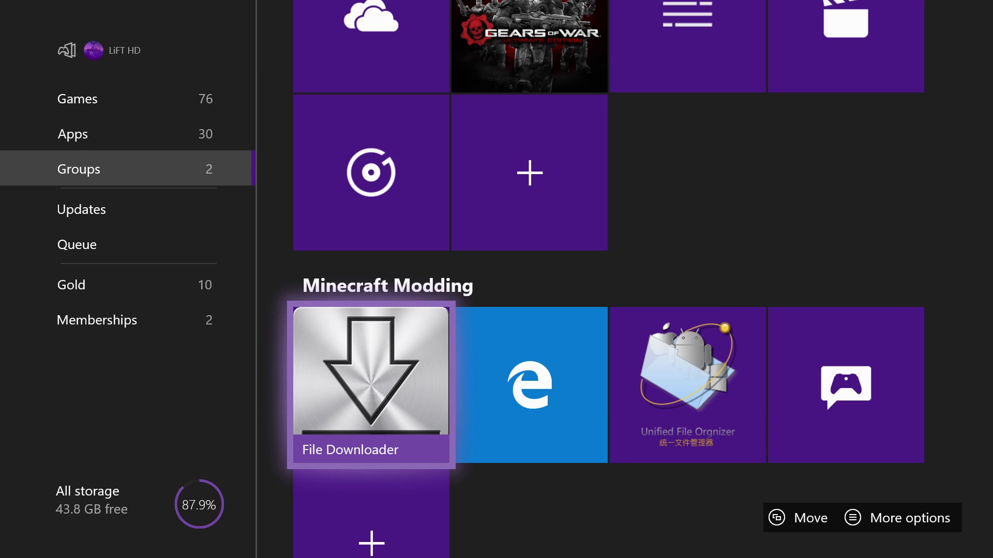
{"action": "key", "text": "Right"}
{"action": "key", "text": "Right"}
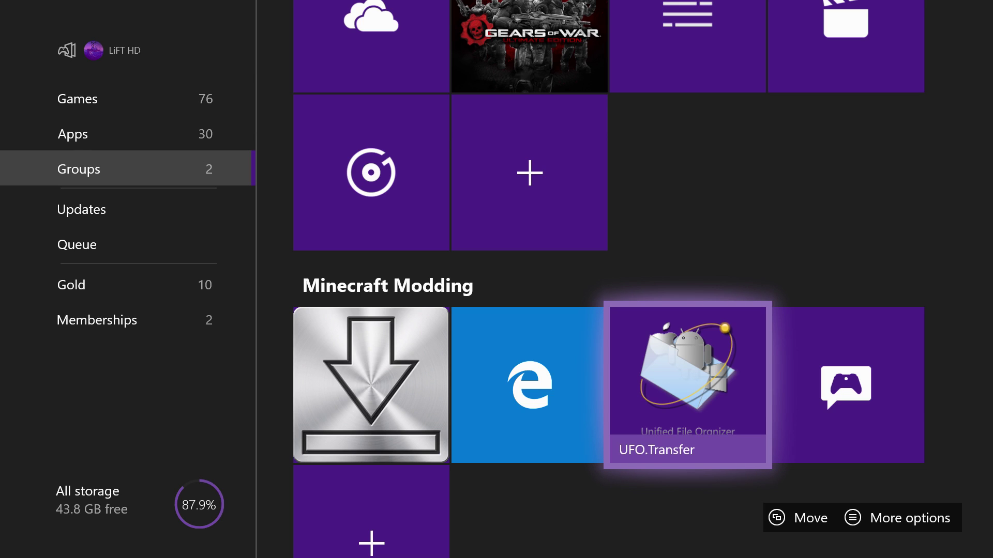
{"action": "key", "text": "Left"}
{"action": "key", "text": "Left"}
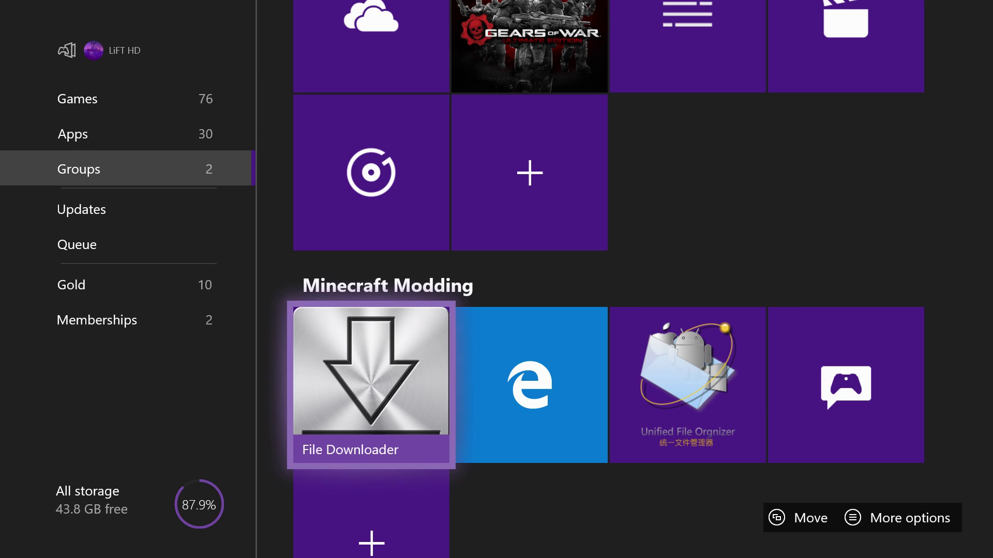
{"action": "key", "text": "Right"}
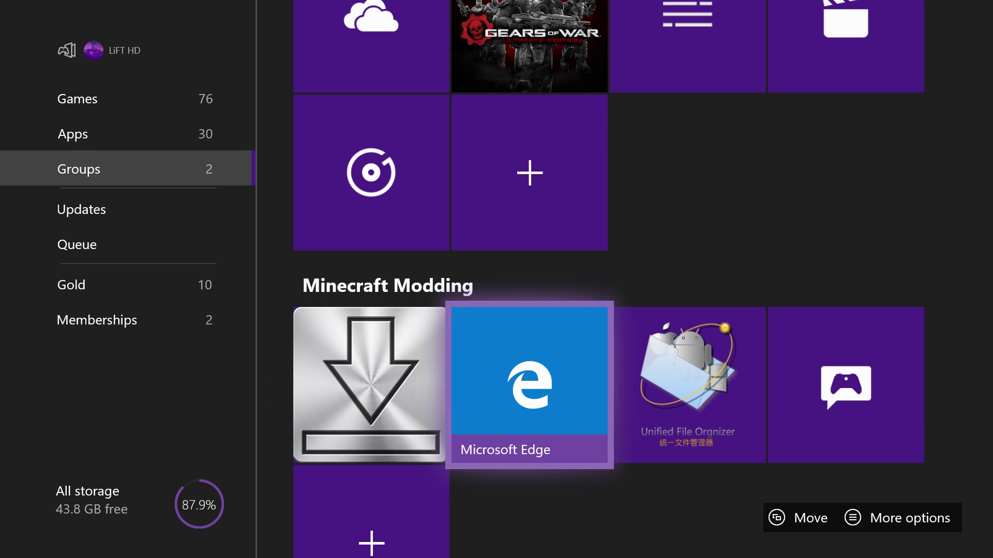
{"action": "key", "text": "Right"}
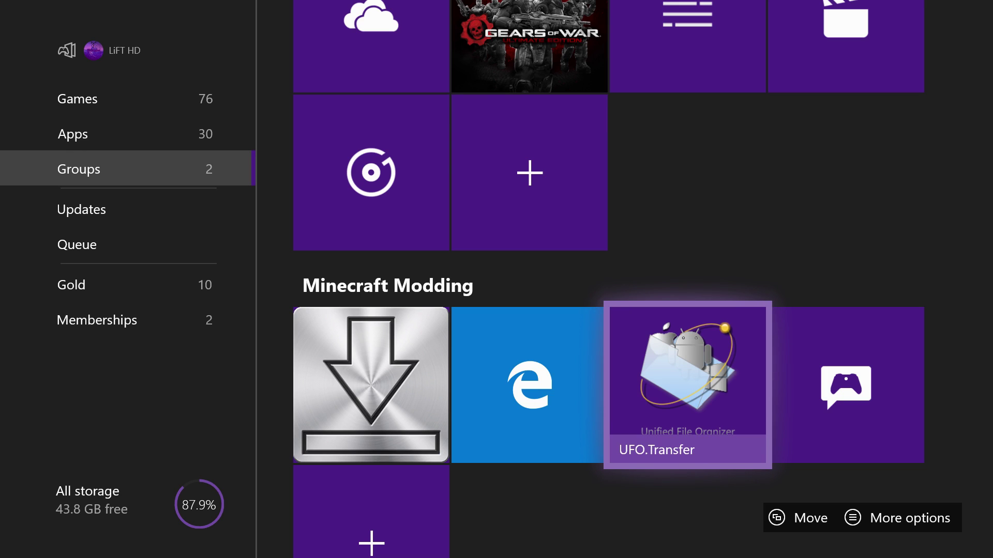
{"action": "key", "text": "Left"}
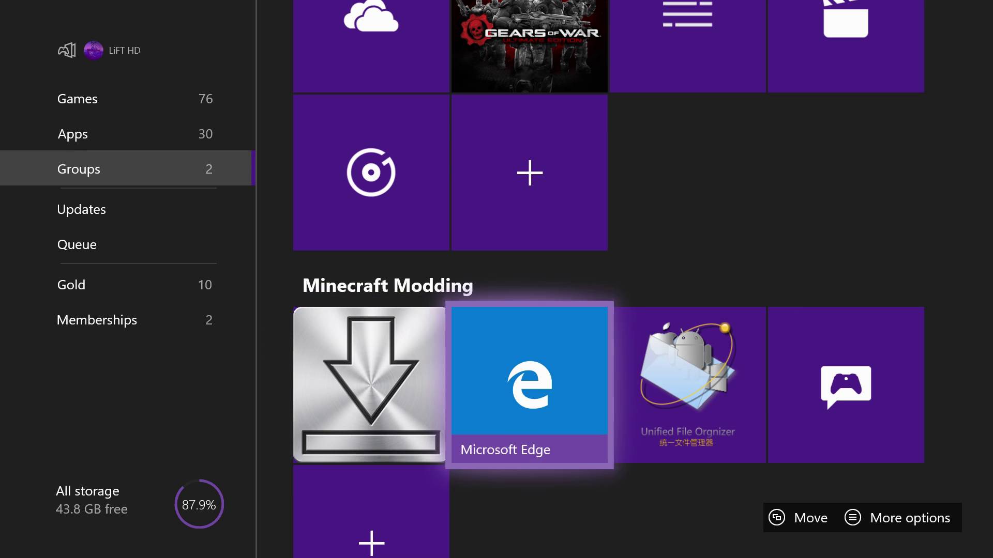
{"action": "key", "text": "Right"}
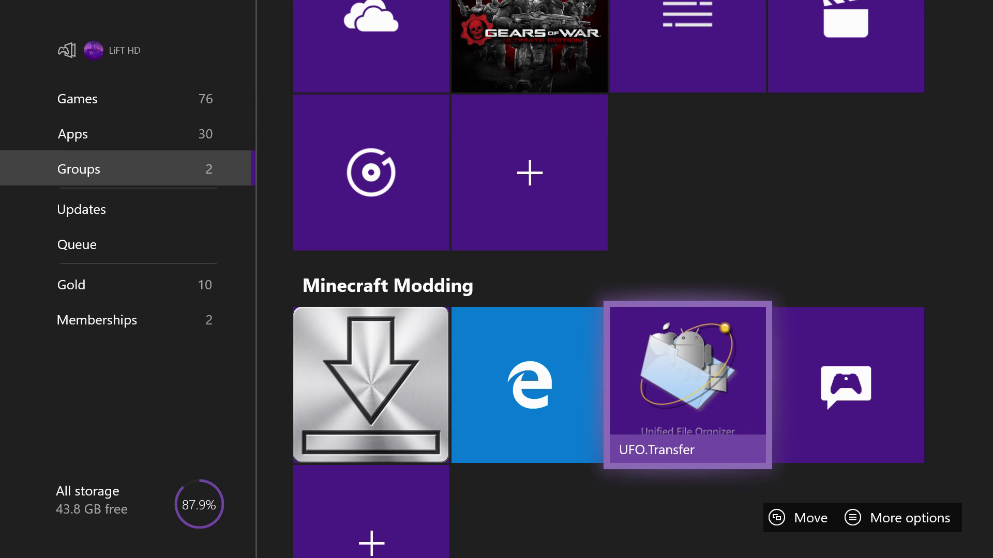
{"action": "key", "text": "super"}
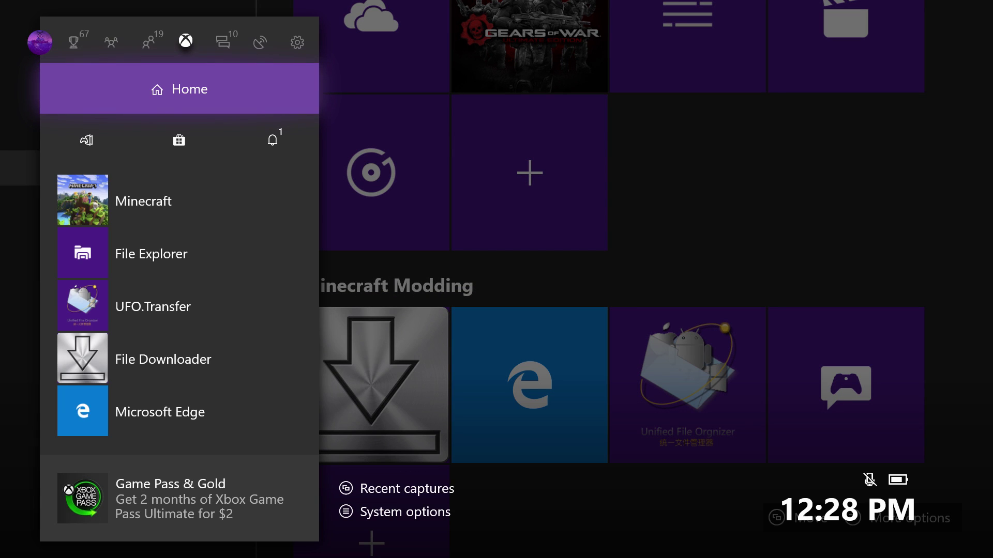
In Video fidelity & overscan settings, turn 'Apps can add a border' off.
{"action": "key", "text": "Right"}
{"action": "key", "text": "Right"}
{"action": "key", "text": "Right"}
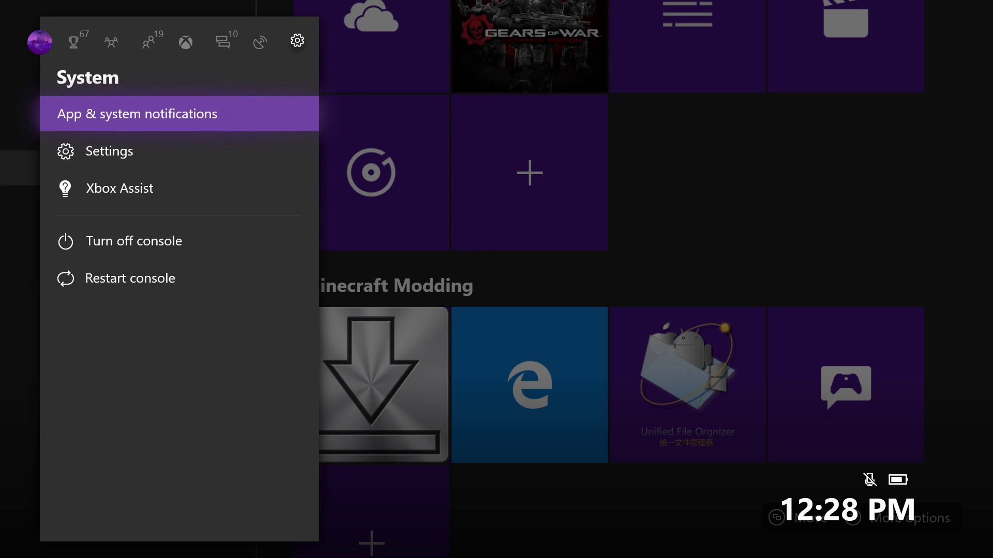
{"action": "key", "text": "Down"}
{"action": "key", "text": "Return"}
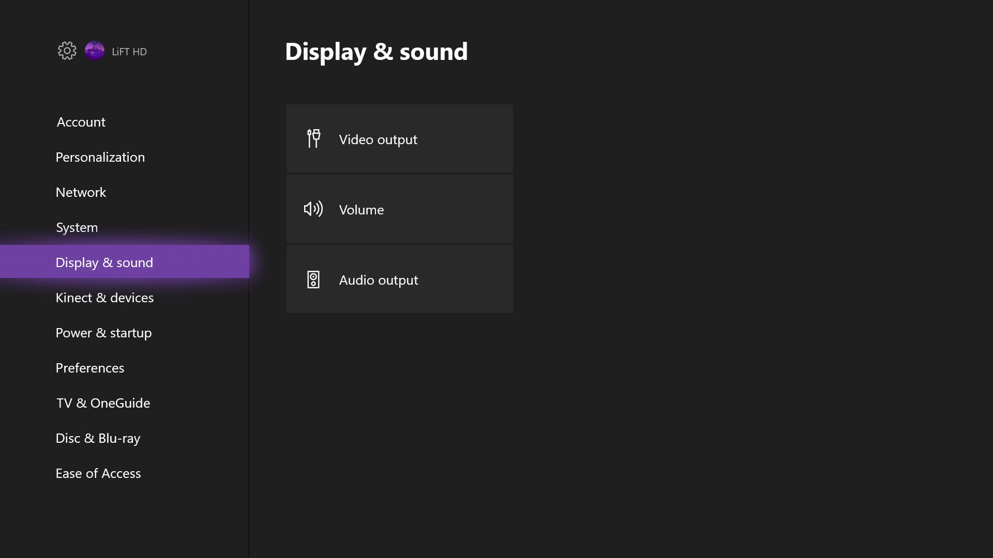
{"action": "key", "text": "Right"}
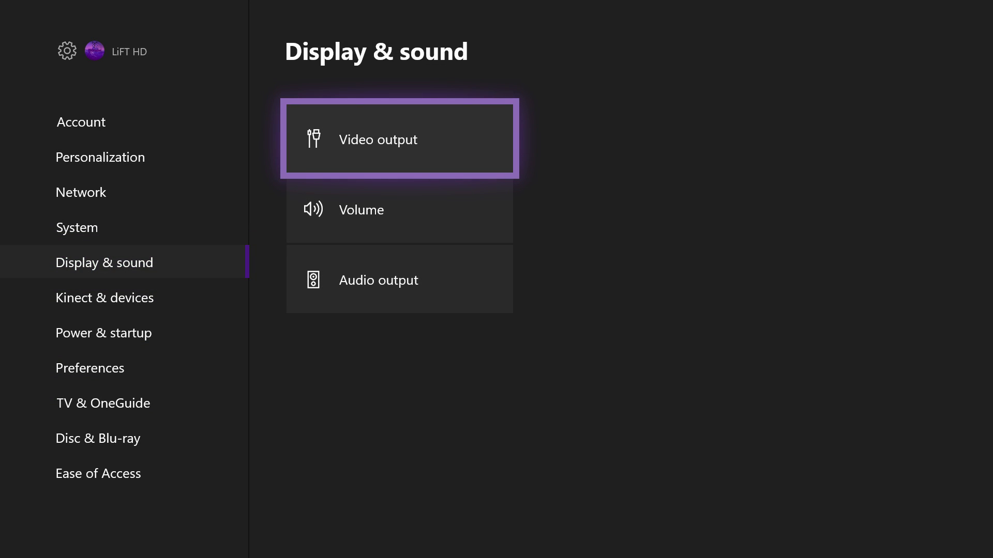
{"action": "key", "text": "Return"}
{"action": "key", "text": "Right"}
{"action": "key", "text": "Down"}
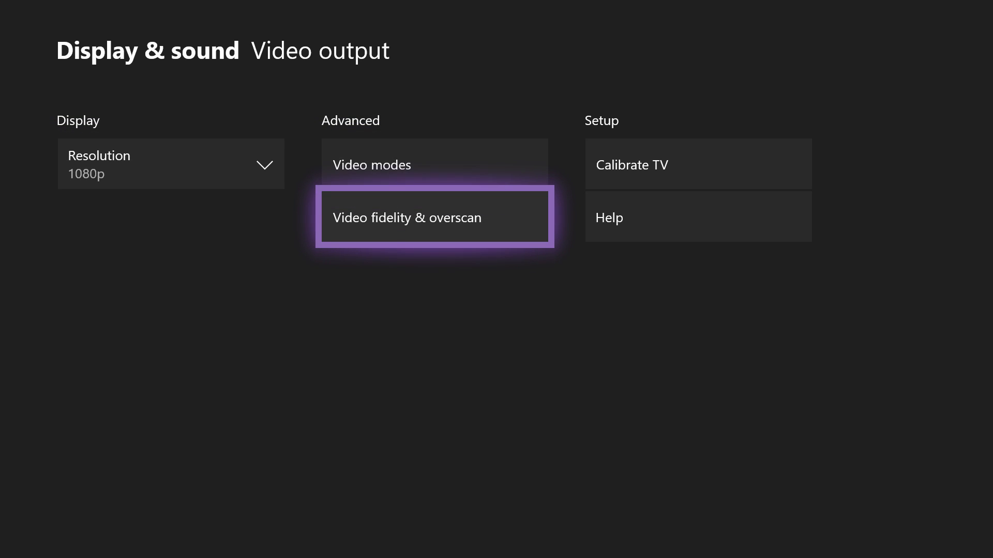
{"action": "key", "text": "Return"}
{"action": "key", "text": "Right"}
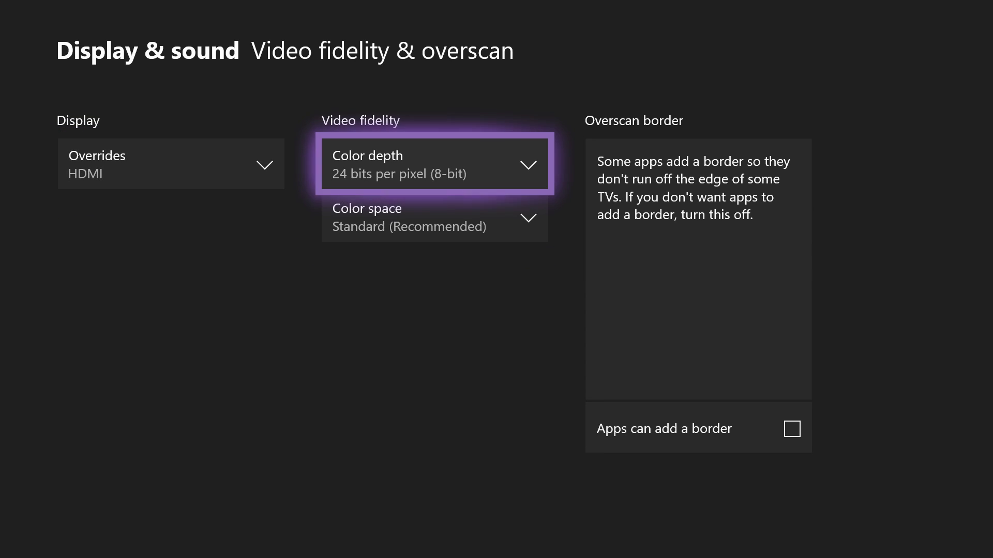
{"action": "key", "text": "Right"}
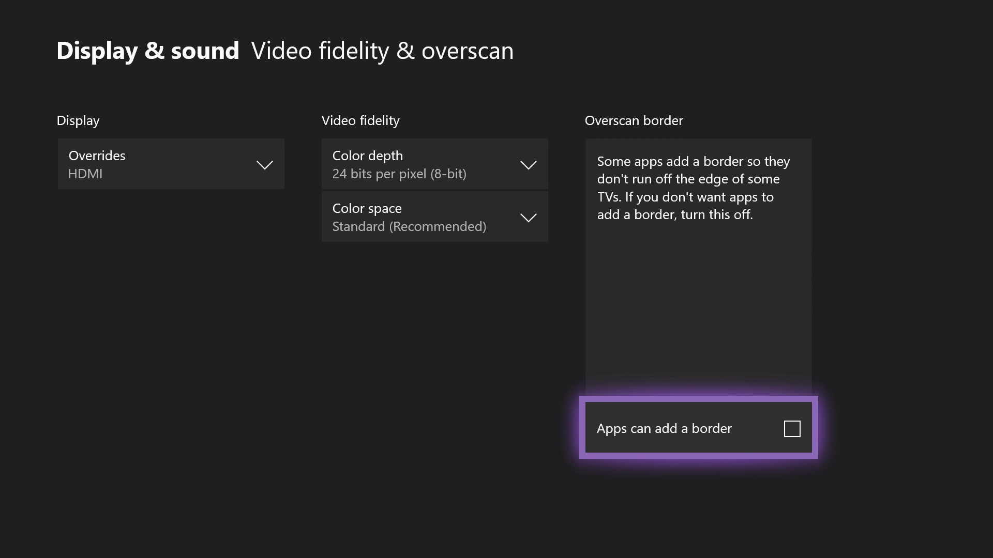
{"action": "key", "text": "Return"}
{"action": "key", "text": "Return"}
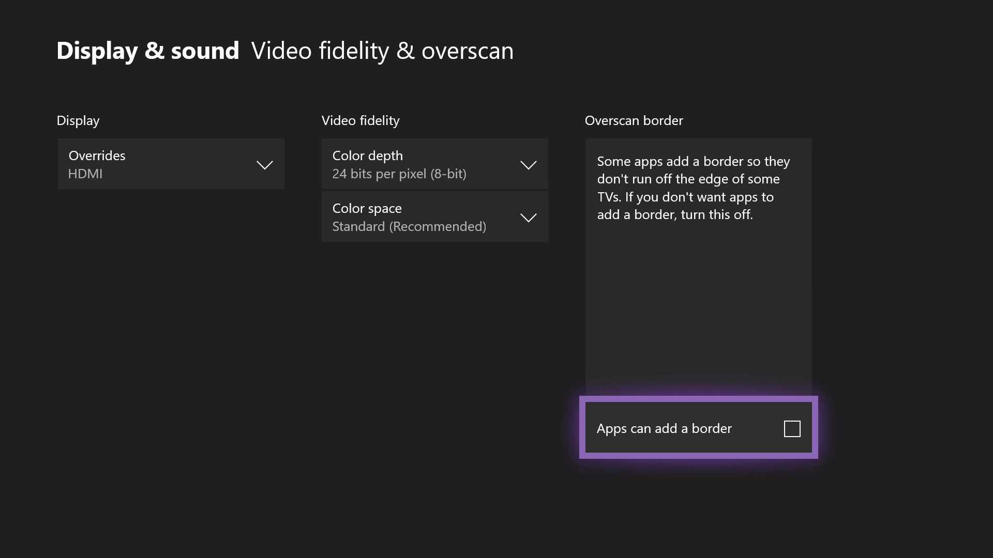
Go to My games & apps from the guide.
{"action": "key", "text": "super"}
{"action": "key", "text": "Down"}
{"action": "key", "text": "Return"}
{"action": "key", "text": "Return"}
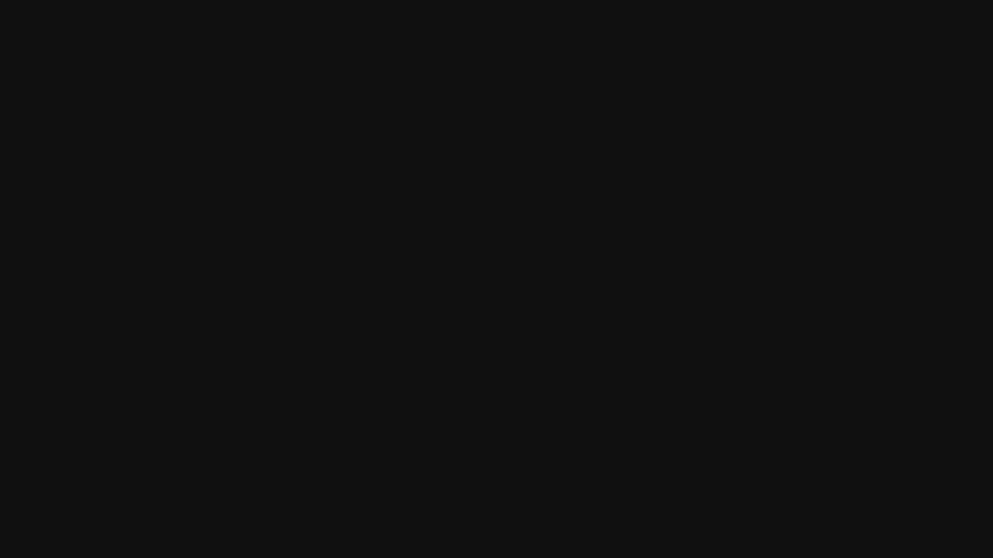
Launch Minecraft from the installed apps, then open and close Chat and Commands.
{"action": "key", "text": "Down"}
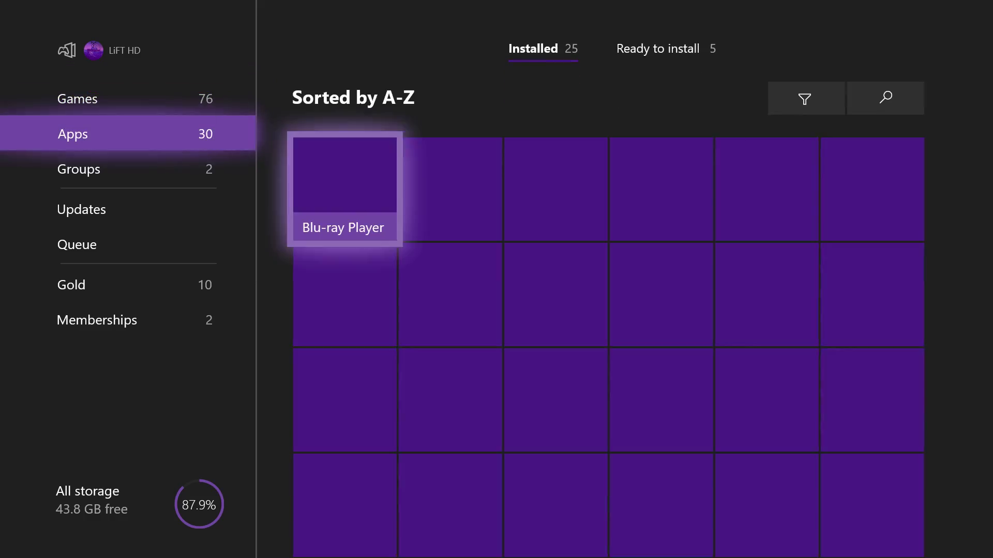
{"action": "key", "text": "Right"}
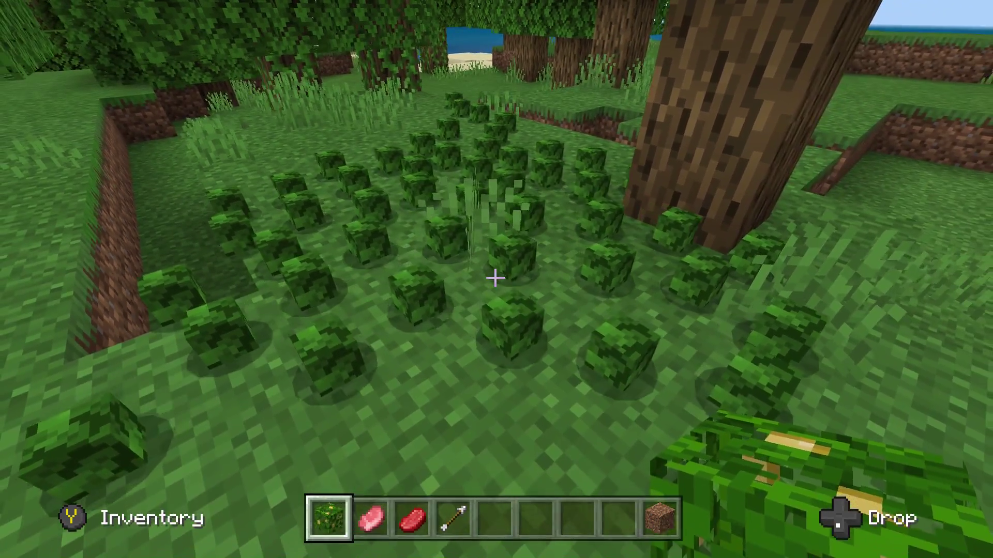
{"action": "key", "text": "Right"}
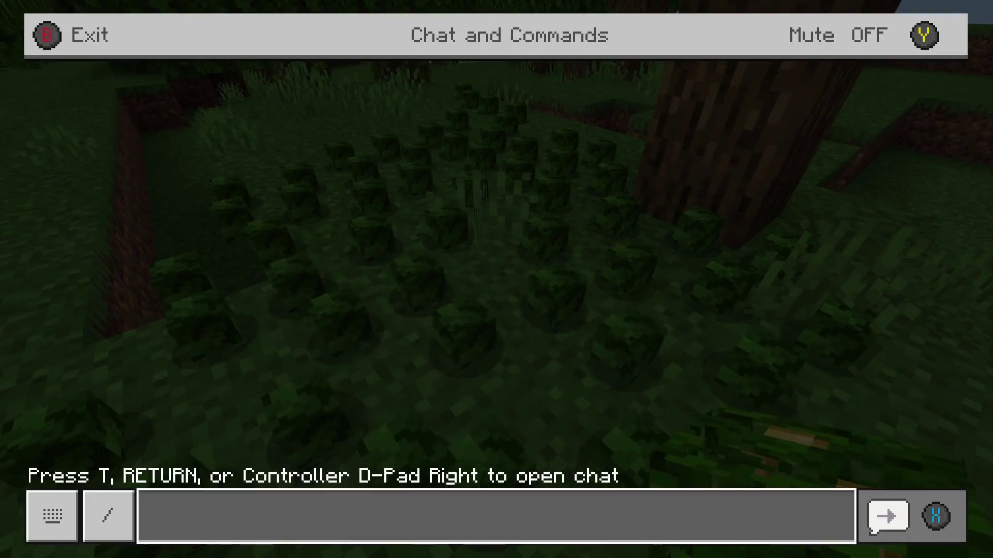
{"action": "key", "text": "Escape"}
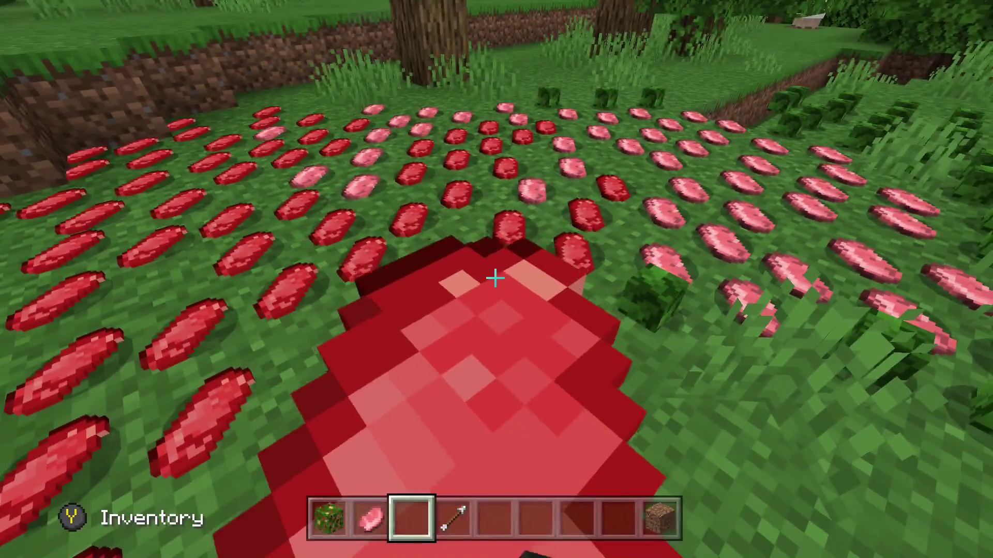
Drop the held raw meat, then walk back and forth through the trees.
{"action": "key", "text": "q"}
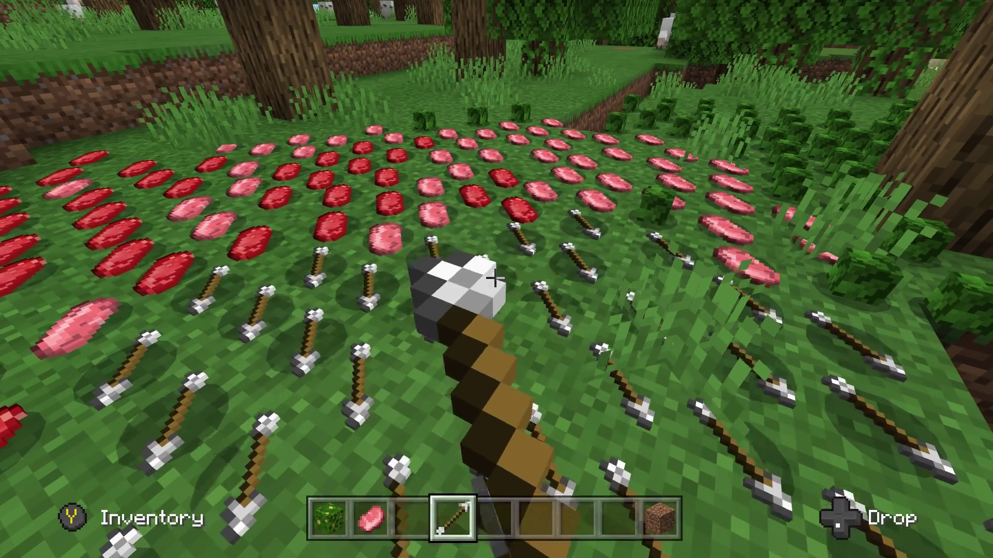
{"action": "key", "text": "s"}
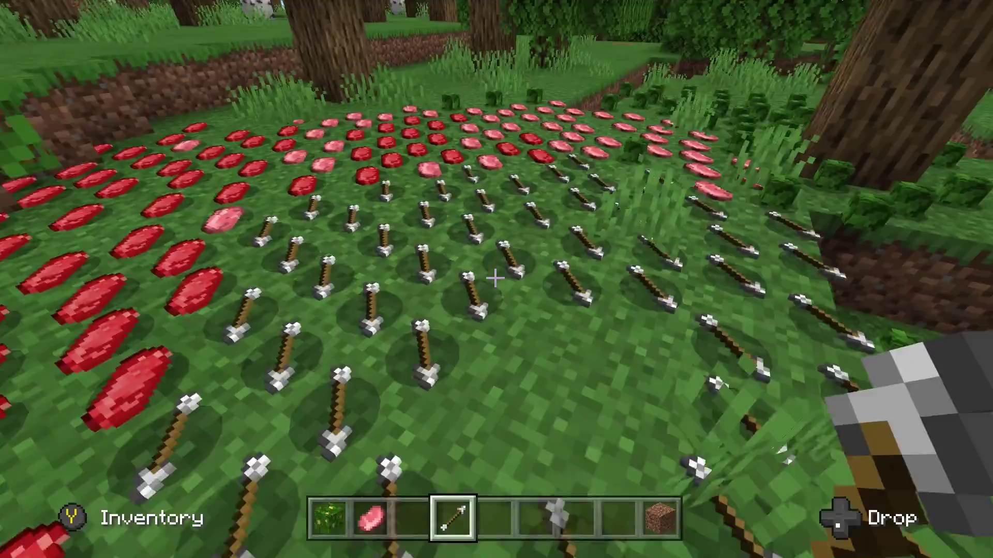
{"action": "key", "text": "s"}
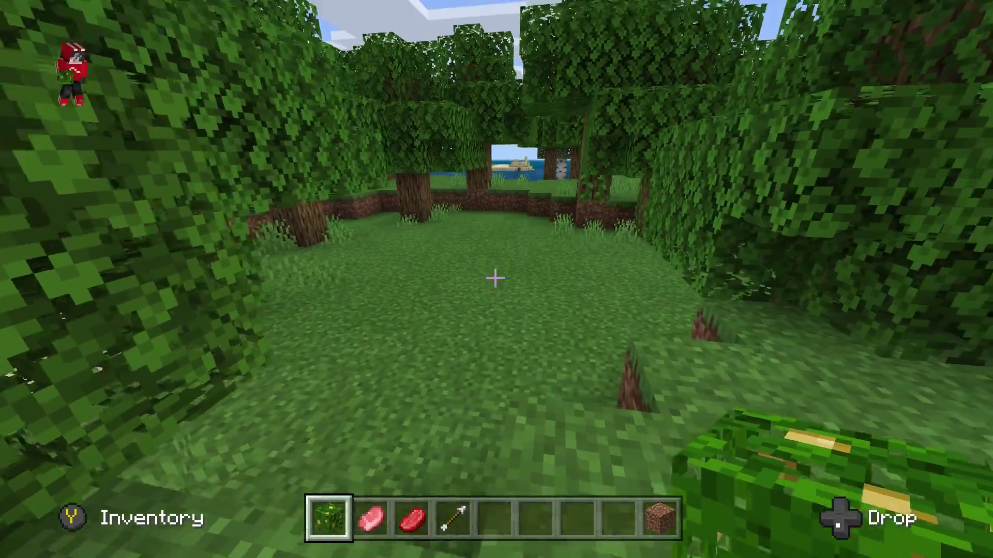
{"action": "key", "text": "w"}
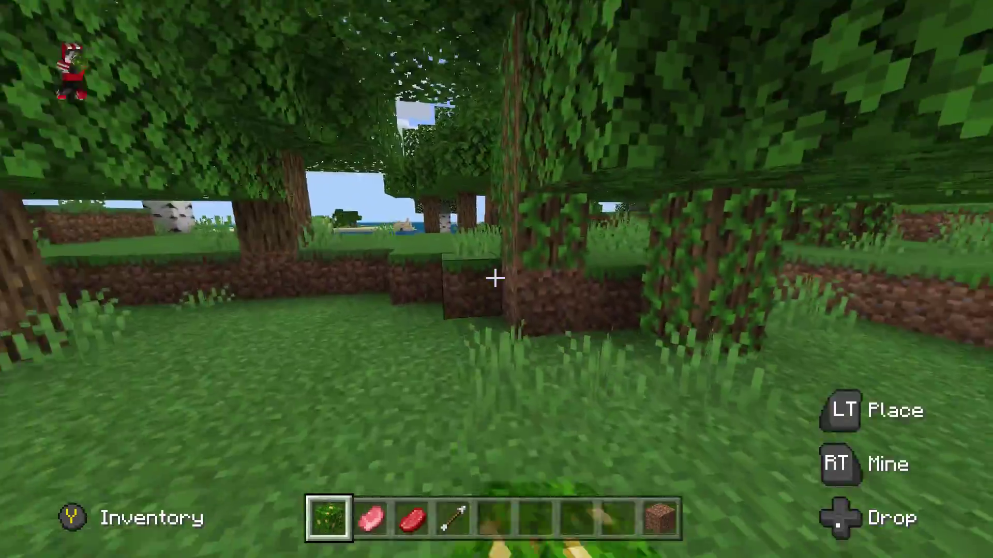
{"action": "key", "text": "w"}
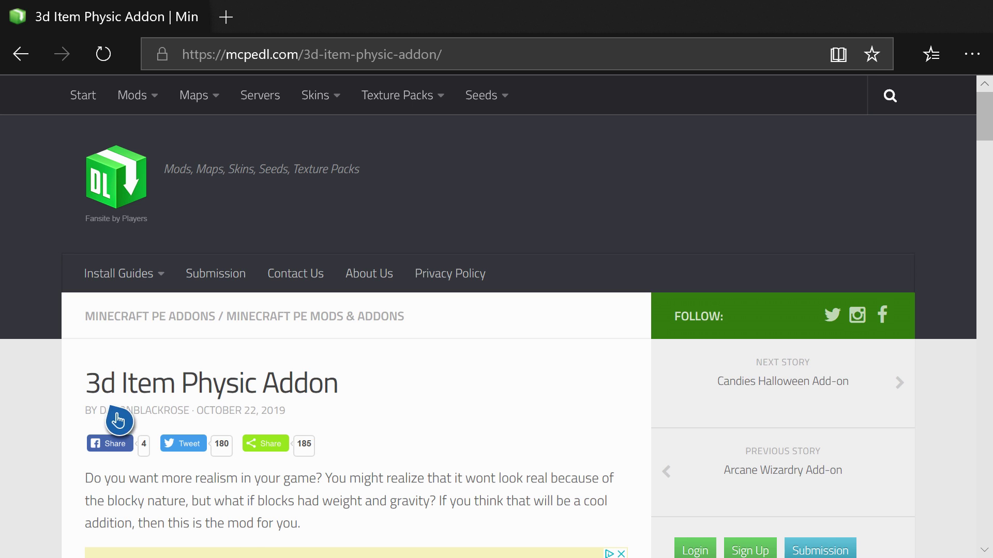
Scroll the 3d Item Physic Addon article down to the Downloads section's ZIP and MCADDON links.
{"action": "scroll", "coordinate": [155, 393], "scroll_direction": "down", "scroll_amount": 2}
{"action": "scroll", "coordinate": [247, 299], "scroll_direction": "down", "scroll_amount": 15}
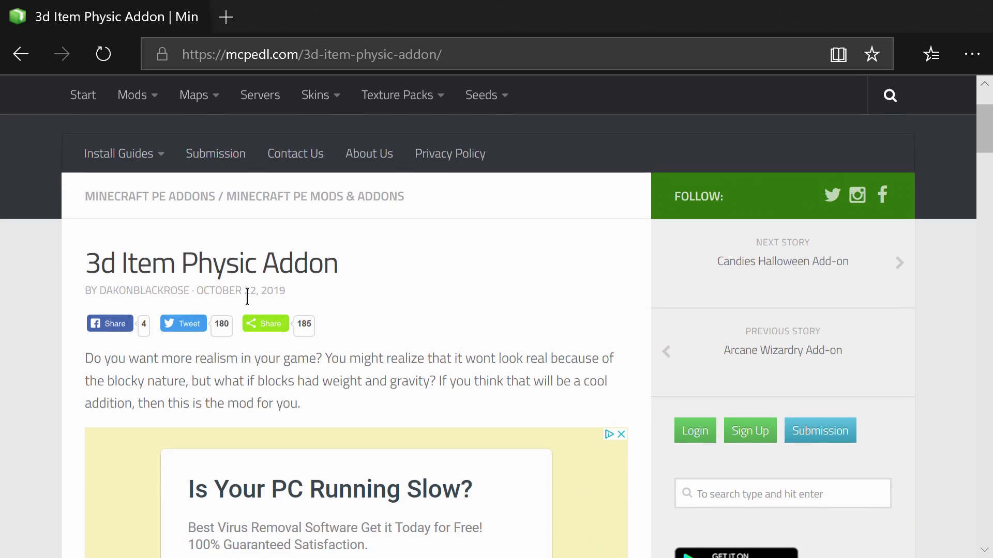
{"action": "scroll", "coordinate": [305, 330], "scroll_direction": "down", "scroll_amount": 4}
{"action": "scroll", "coordinate": [362, 321], "scroll_direction": "up", "scroll_amount": 5}
{"action": "scroll", "coordinate": [351, 230], "scroll_direction": "down", "scroll_amount": 18}
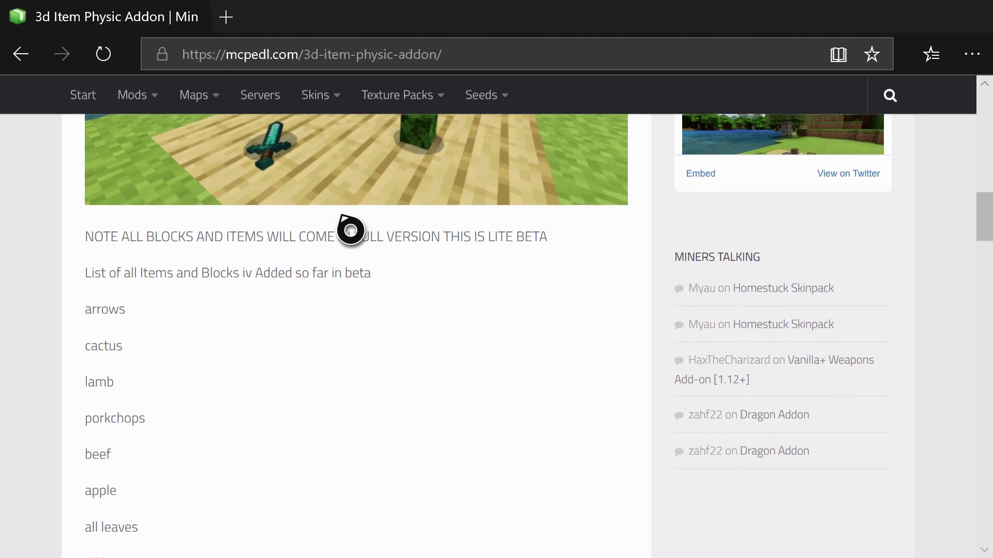
{"action": "scroll", "coordinate": [351, 230], "scroll_direction": "down", "scroll_amount": 6}
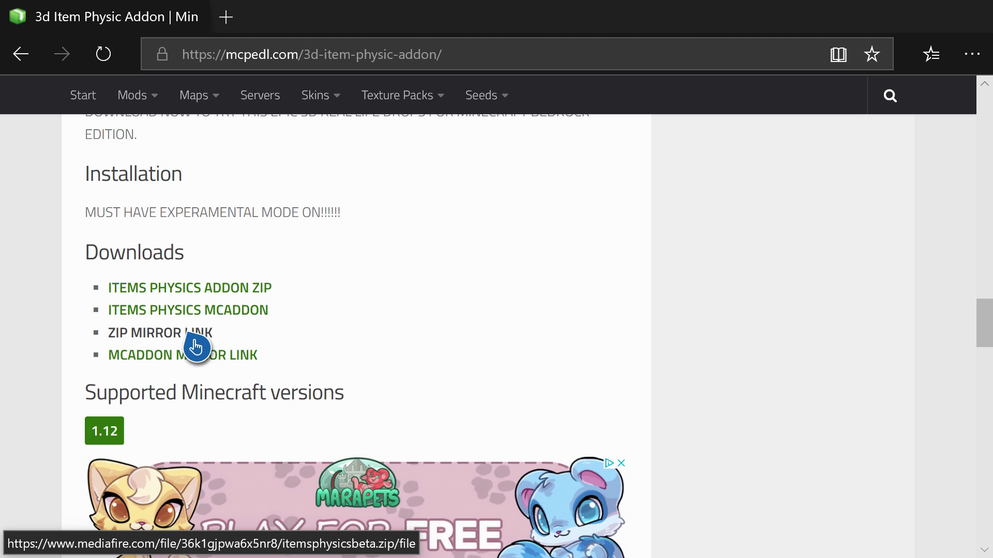
Open the ZIP mirror's MediaFire page for itemsphysicsbeta.zip and copy its direct download link.
{"action": "left_click", "coordinate": [164, 341]}
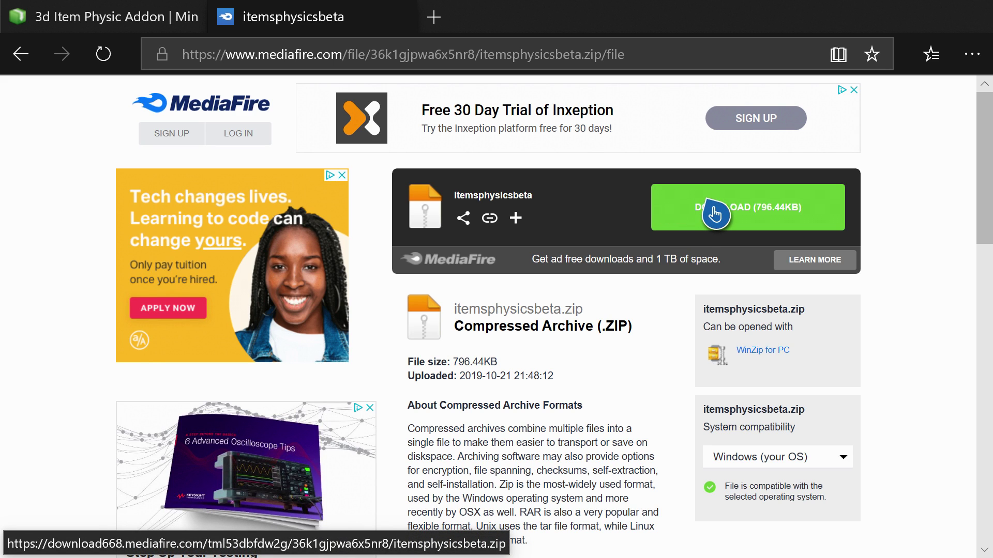
{"action": "right_click", "coordinate": [715, 213]}
{"action": "key", "text": "Down"}
{"action": "key", "text": "Down"}
{"action": "key", "text": "Return"}
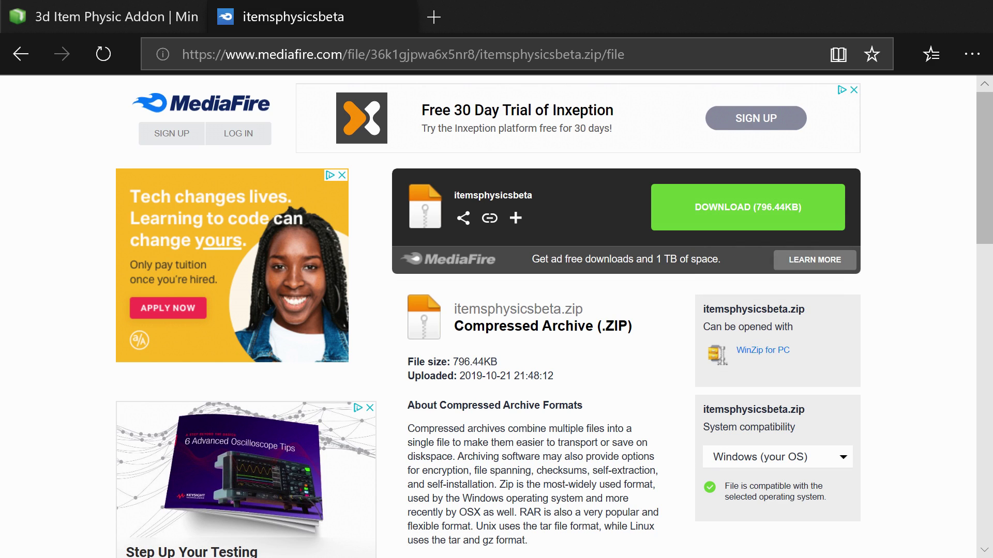
{"action": "key", "text": "super"}
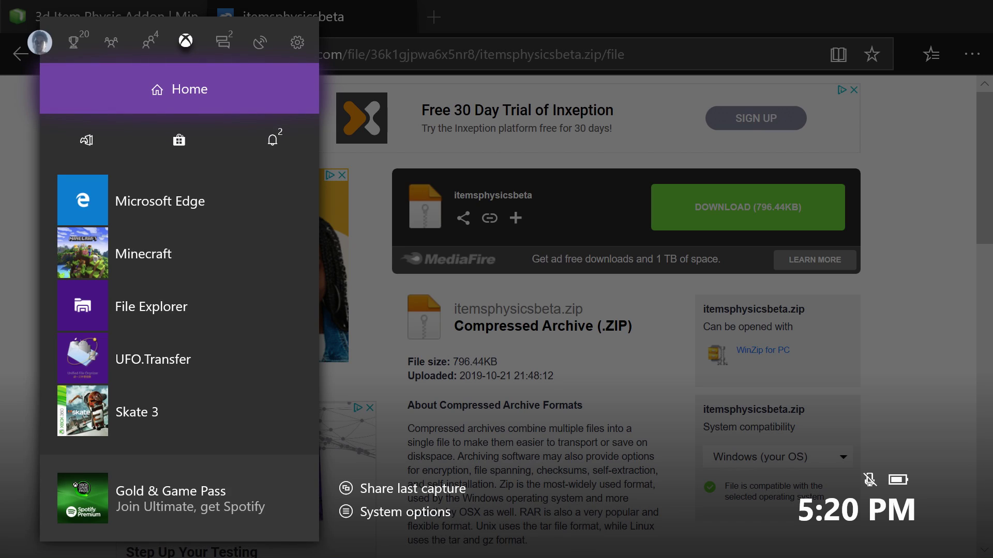
Open My games & apps, expand the Minecraft Modding group, and select File Downloader.
{"action": "key", "text": "Down"}
{"action": "key", "text": "Down"}
{"action": "key", "text": "Down"}
{"action": "key", "text": "Up"}
{"action": "key", "text": "Up"}
{"action": "key", "text": "Return"}
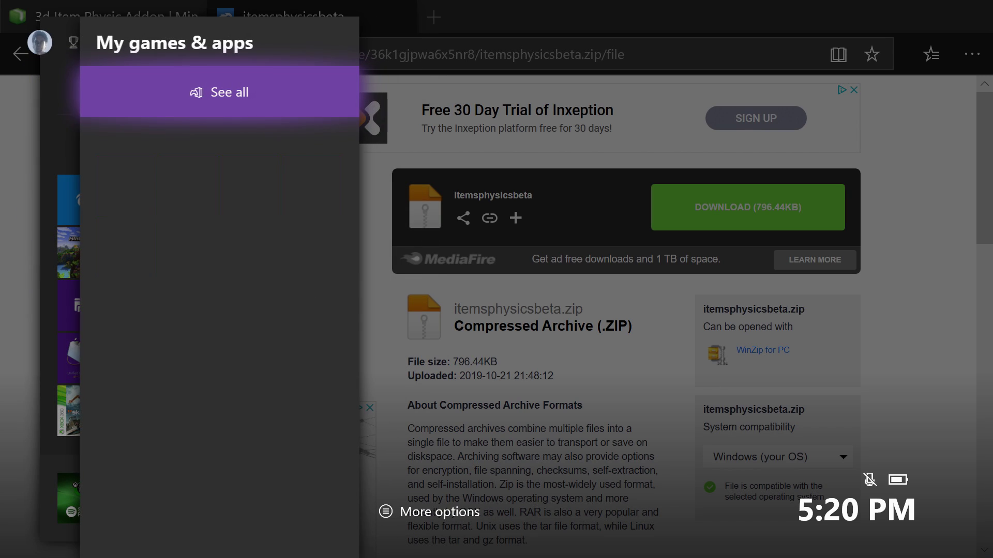
{"action": "key", "text": "Down"}
{"action": "key", "text": "Down"}
{"action": "key", "text": "Up"}
{"action": "key", "text": "Return"}
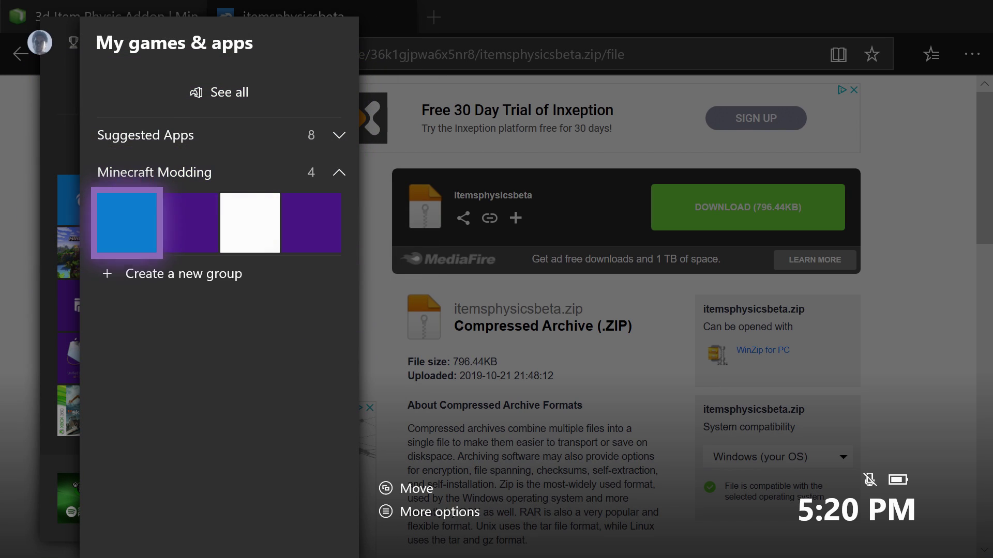
{"action": "key", "text": "Right"}
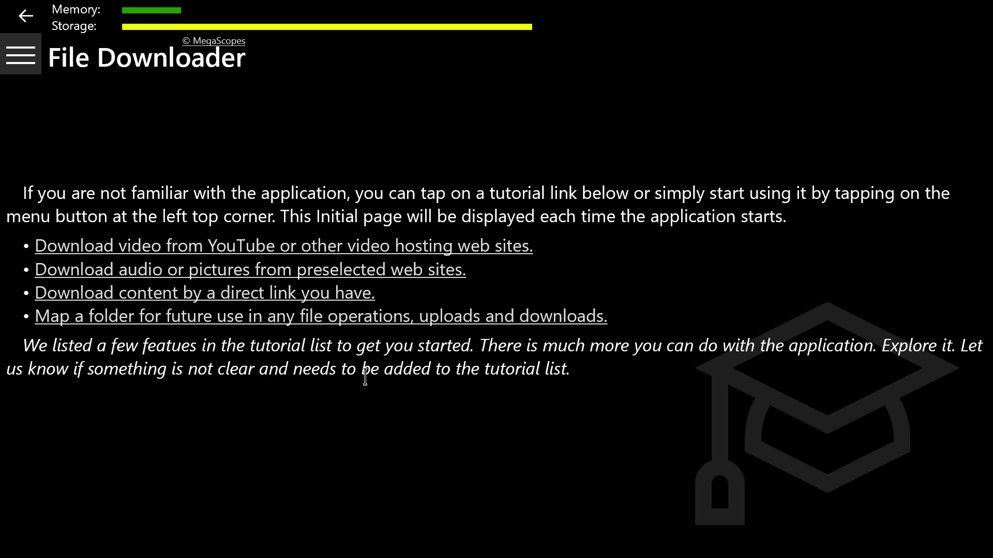
Open File Downloader's From URL form with Local Storage as the destination.
{"action": "left_click", "coordinate": [23, 66]}
{"action": "left_click", "coordinate": [131, 155]}
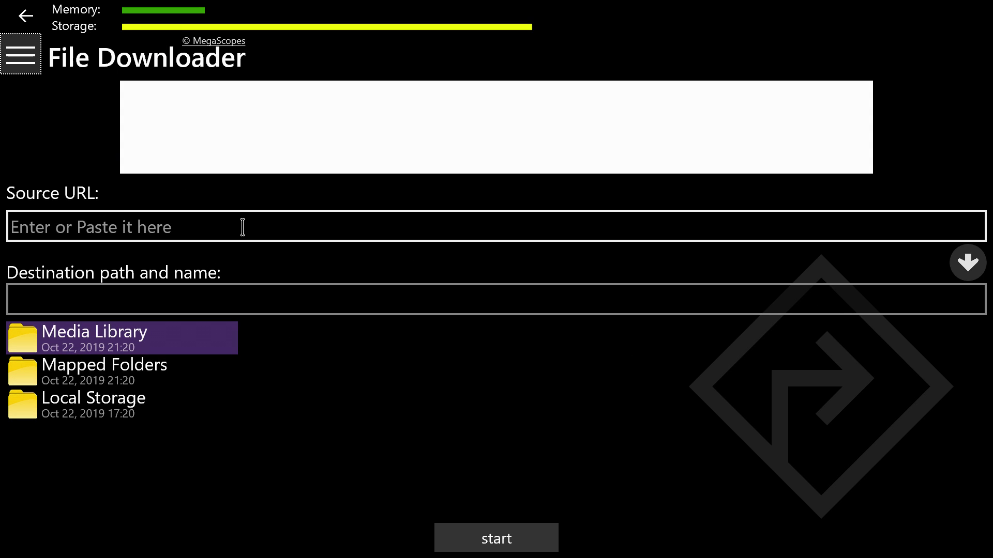
{"action": "left_click", "coordinate": [78, 408]}
{"action": "left_click", "coordinate": [99, 409]}
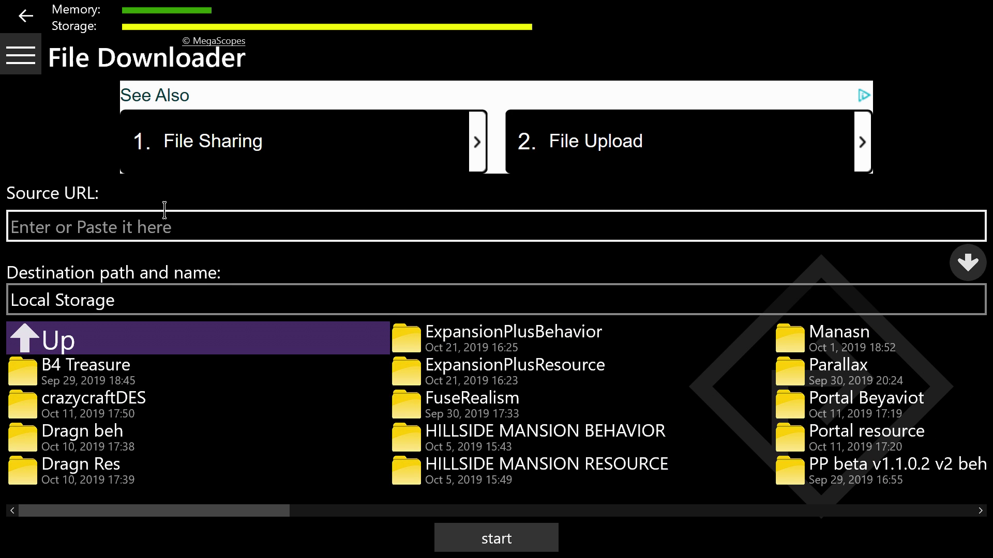
Paste the MediaFire link as Source URL, fill itemsphysicsbeta.zip as destination, and start downloading.
{"action": "left_click", "coordinate": [134, 220]}
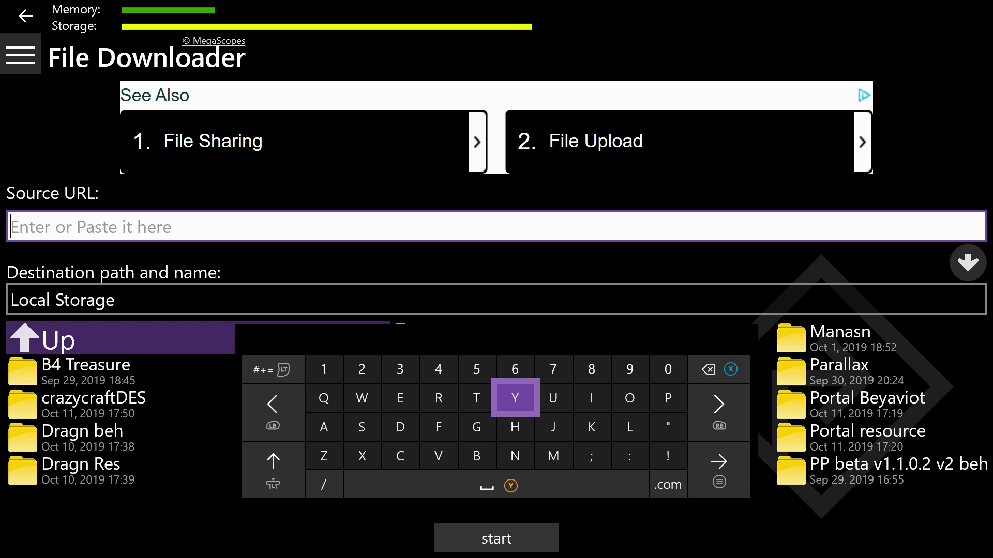
{"action": "key", "text": "Escape"}
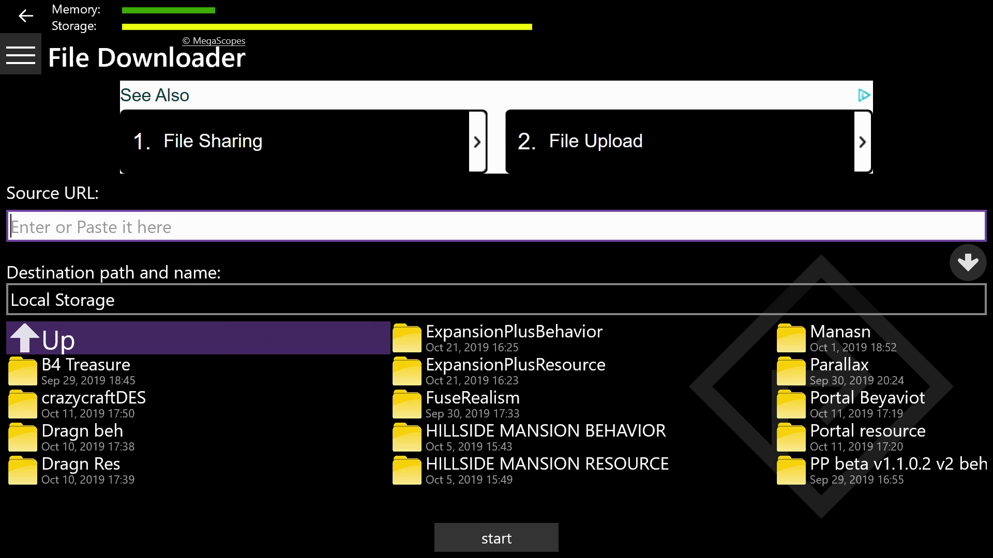
{"action": "right_click", "coordinate": [497, 228]}
{"action": "left_click", "coordinate": [496, 279]}
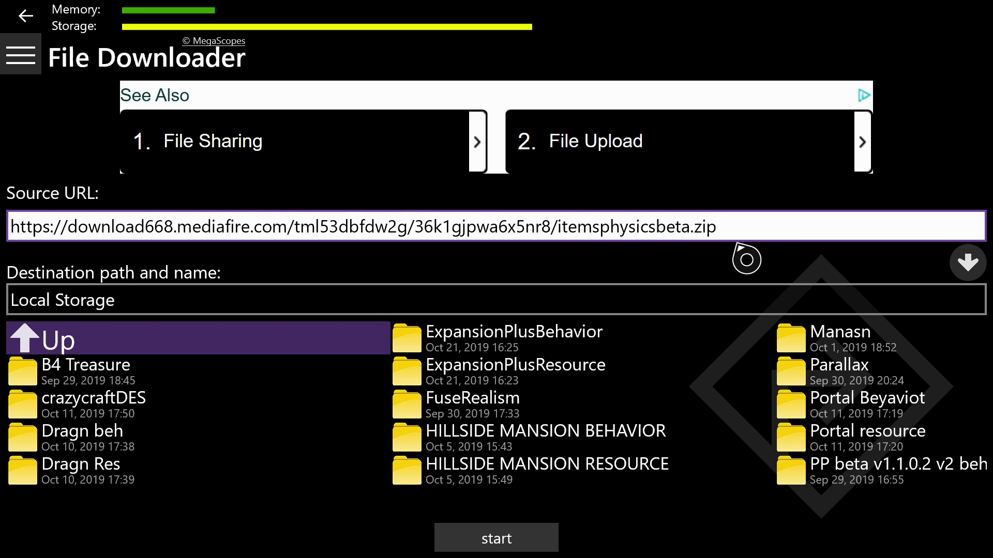
{"action": "left_click", "coordinate": [966, 266]}
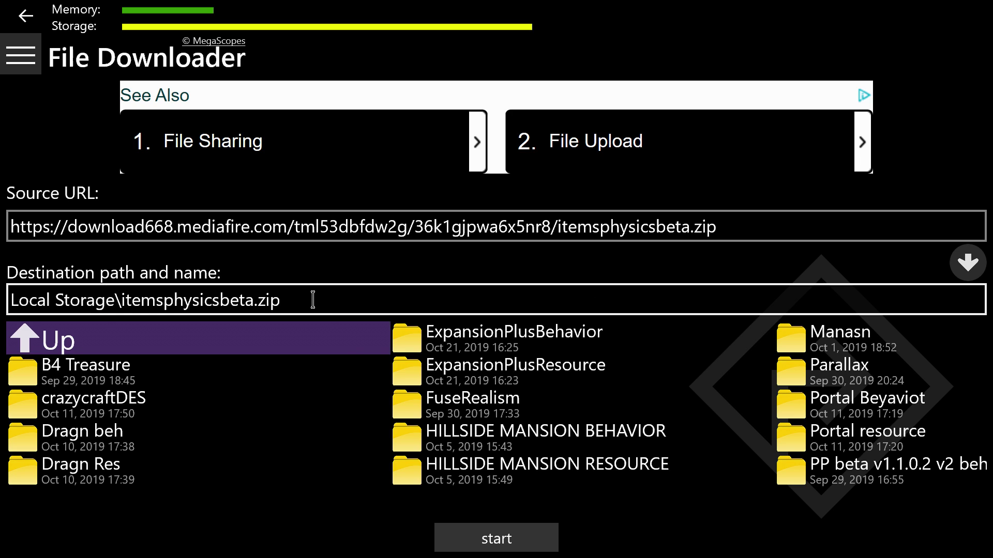
{"action": "left_click", "coordinate": [515, 537]}
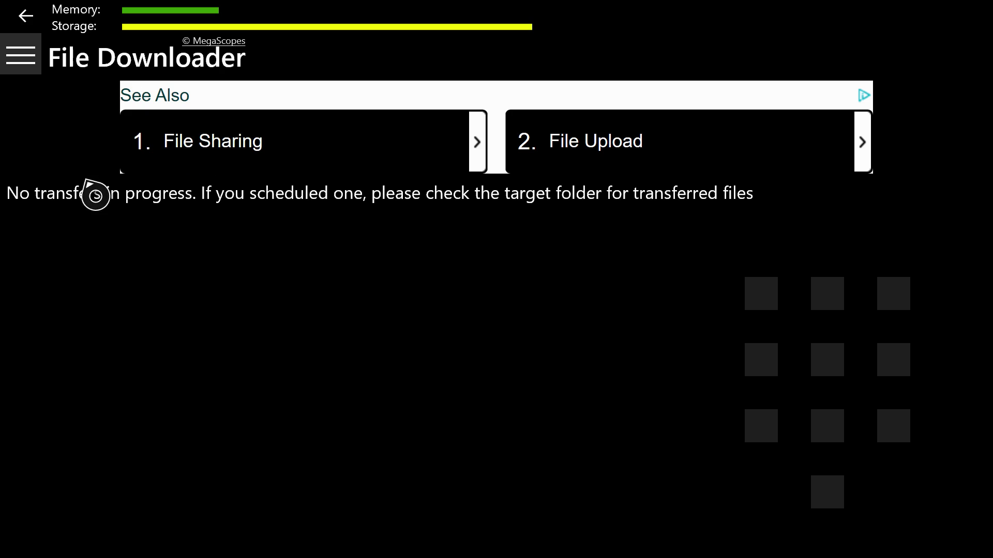
Browse Storage > Local Storage and open itemsphysicsbeta.zip to view its two pack folders.
{"action": "left_click", "coordinate": [25, 62]}
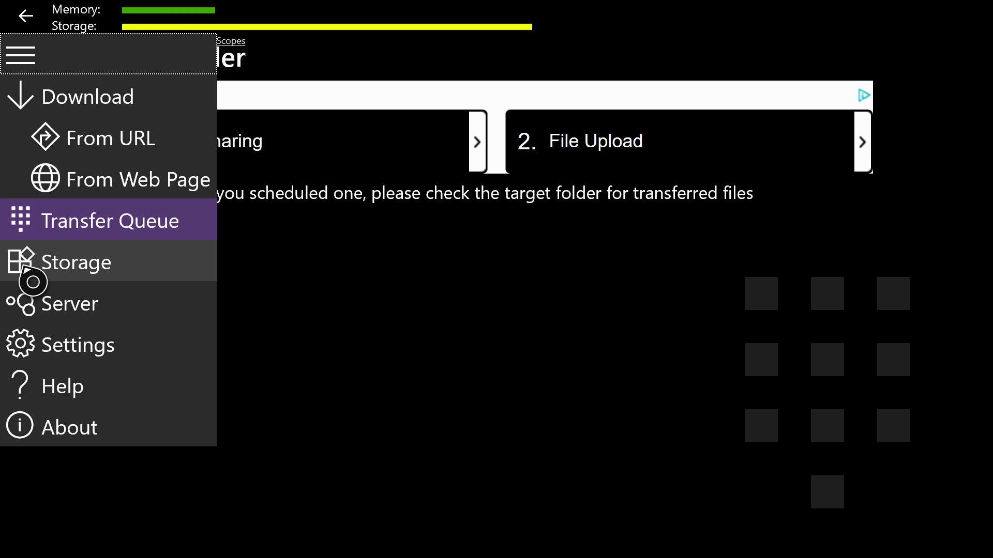
{"action": "left_click", "coordinate": [26, 266]}
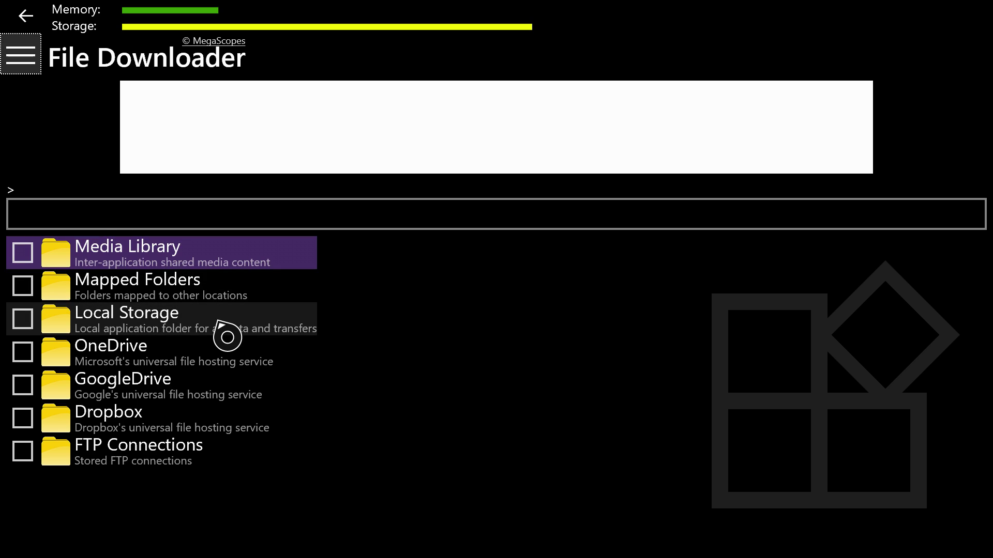
{"action": "left_click", "coordinate": [155, 327]}
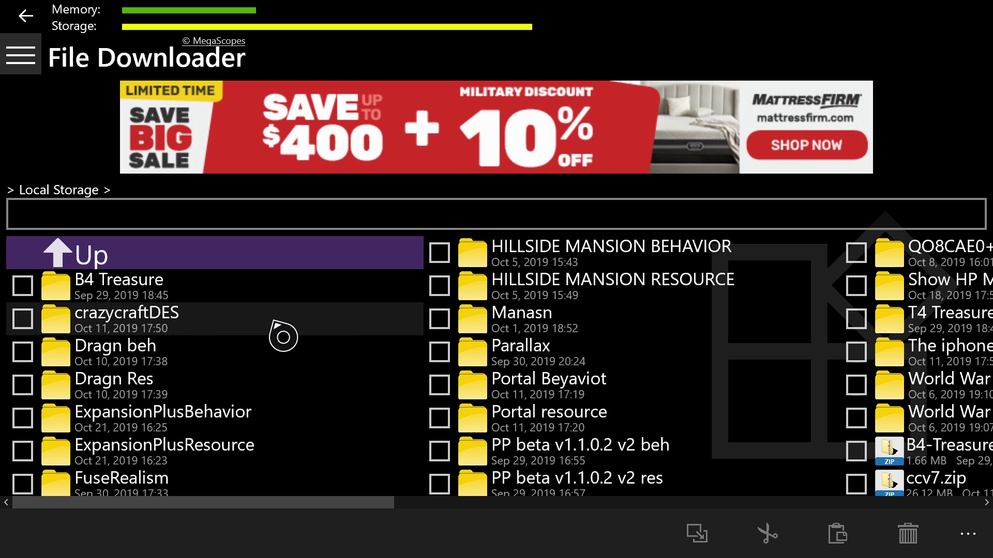
{"action": "scroll", "coordinate": [412, 336], "scroll_direction": "right", "scroll_amount": 3}
{"action": "scroll", "coordinate": [415, 337], "scroll_direction": "right", "scroll_amount": 3}
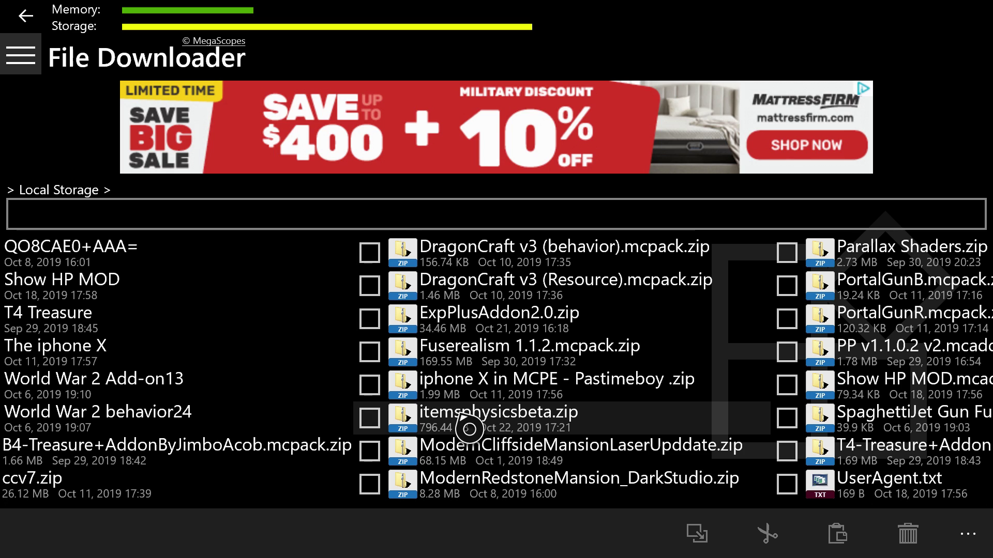
{"action": "left_click", "coordinate": [508, 428]}
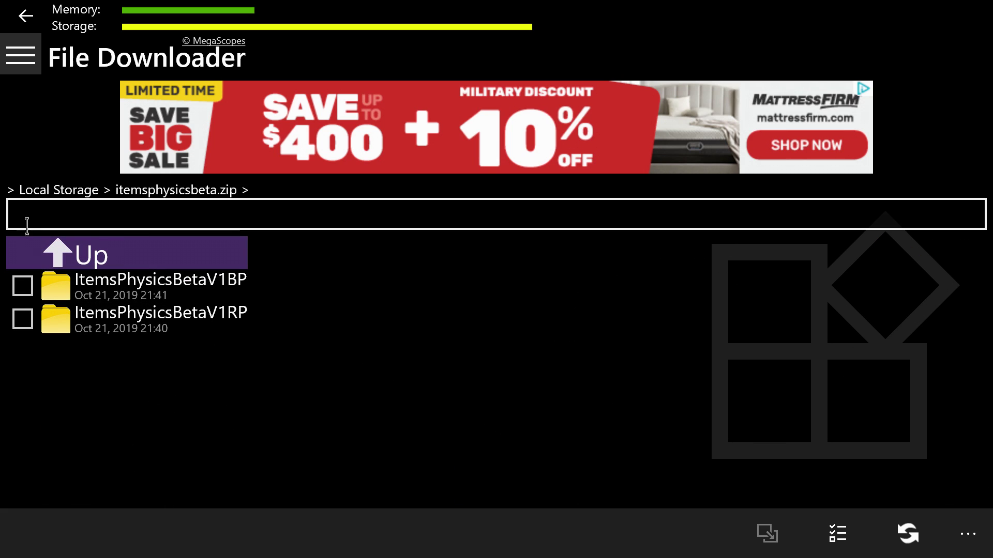
Paste ItemsPhysicsBetaV1BP and ItemsPhysicsBetaV1RP into Local Storage and find them in the grid.
{"action": "left_click", "coordinate": [22, 286]}
{"action": "left_click", "coordinate": [23, 319]}
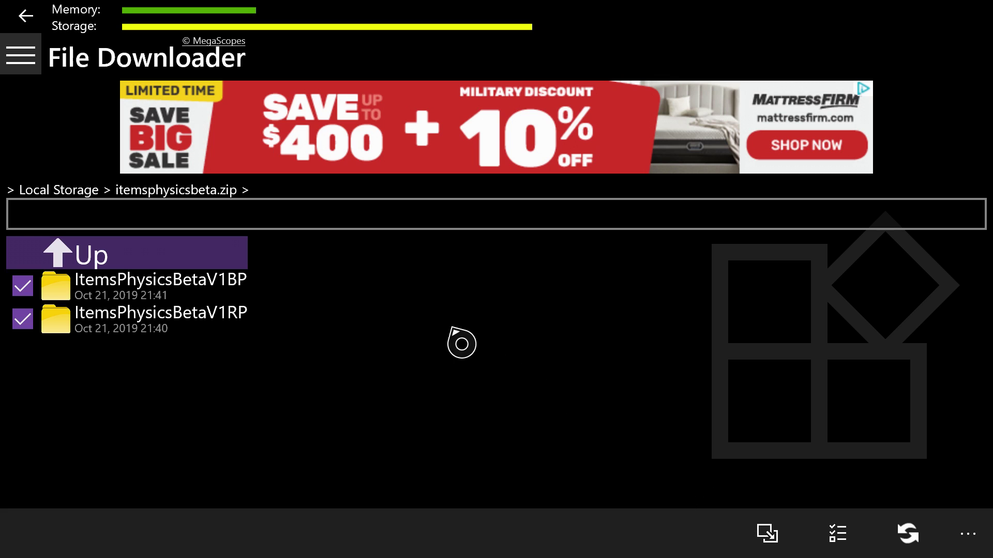
{"action": "left_click", "coordinate": [151, 259]}
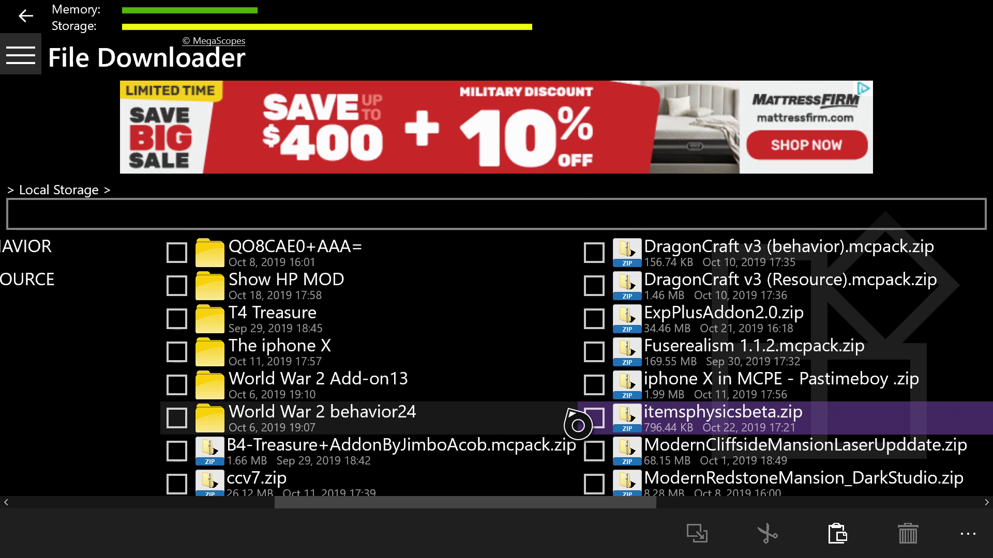
{"action": "left_click", "coordinate": [851, 536]}
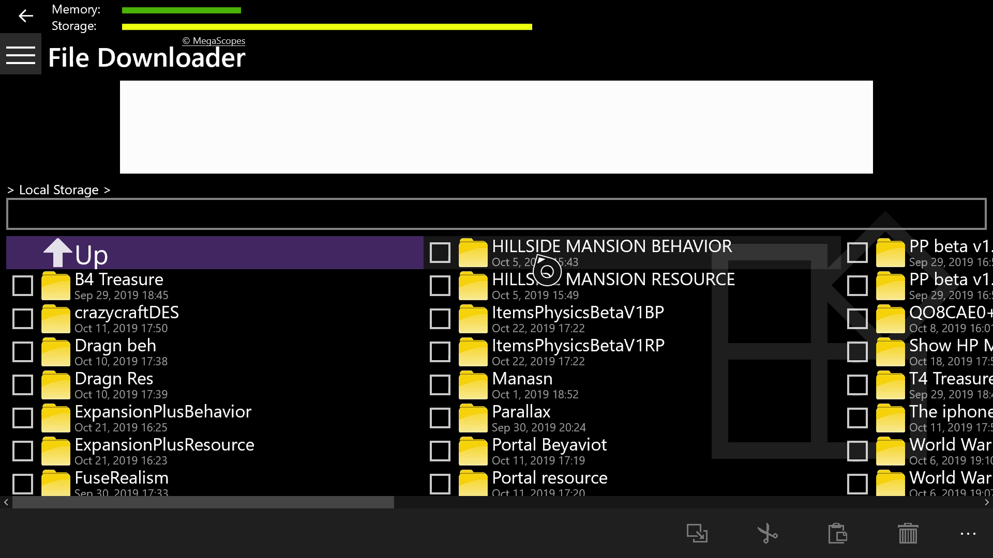
{"action": "scroll", "coordinate": [454, 376], "scroll_direction": "right", "scroll_amount": 2}
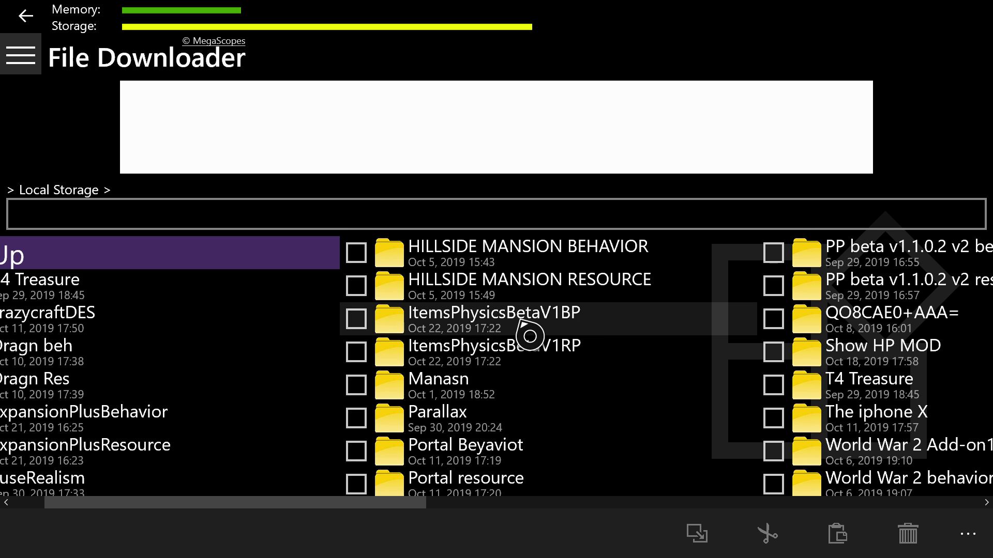
Launch Unified File Organizer from the Minecraft Modding group and open its default folder in File Explorer.
{"action": "key", "text": "super"}
{"action": "key", "text": "Down"}
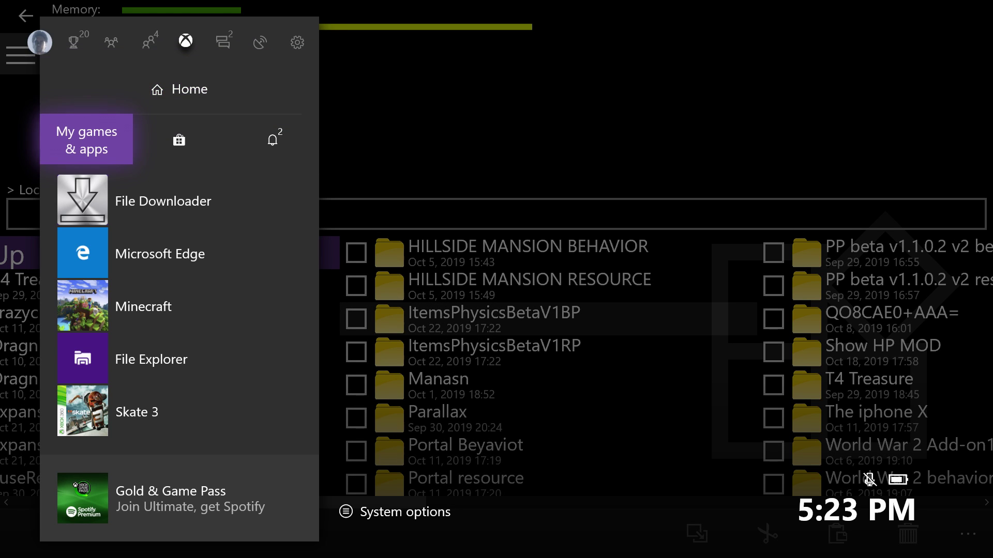
{"action": "key", "text": "Return"}
{"action": "key", "text": "Down"}
{"action": "key", "text": "Down"}
{"action": "key", "text": "Down"}
{"action": "key", "text": "Down"}
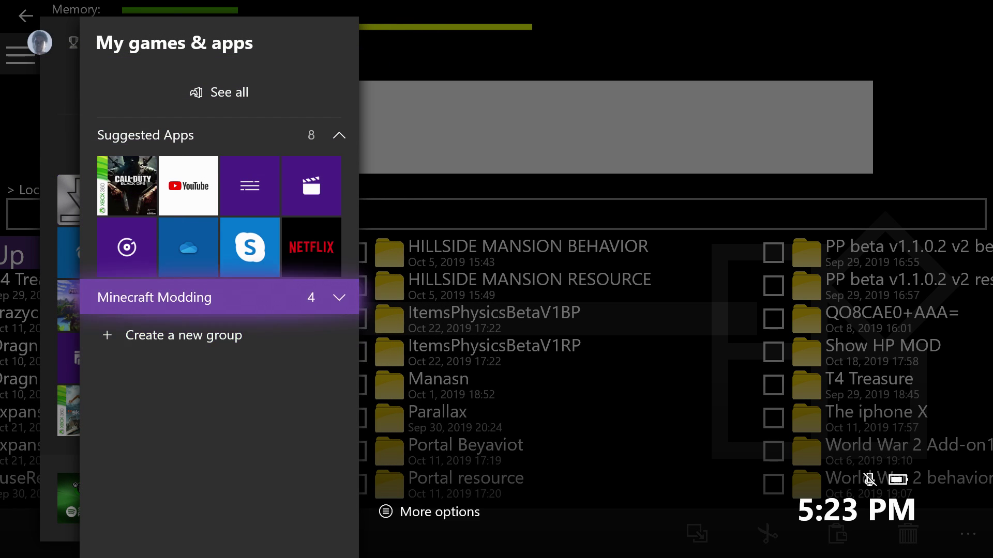
{"action": "key", "text": "Return"}
{"action": "key", "text": "Right"}
{"action": "key", "text": "Right"}
{"action": "key", "text": "Right"}
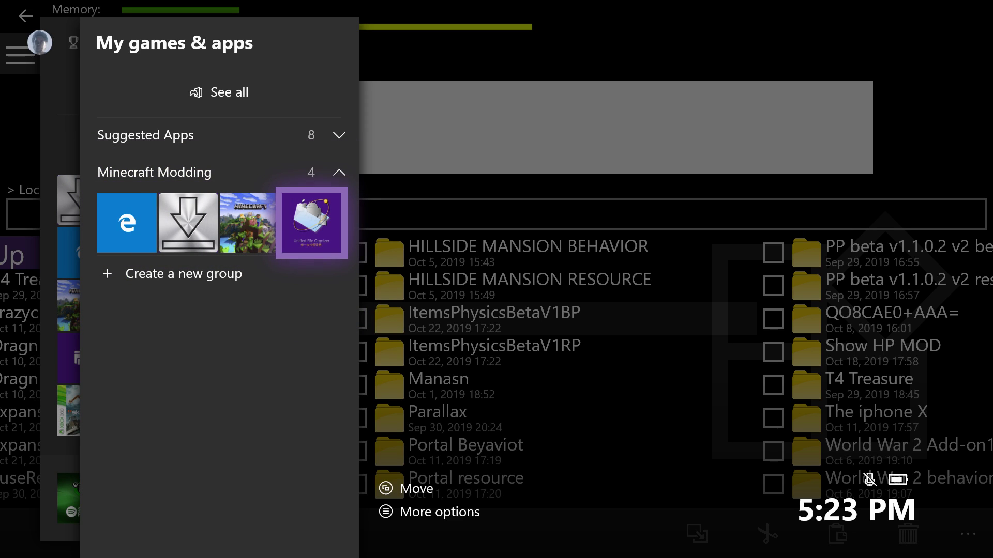
{"action": "key", "text": "Return"}
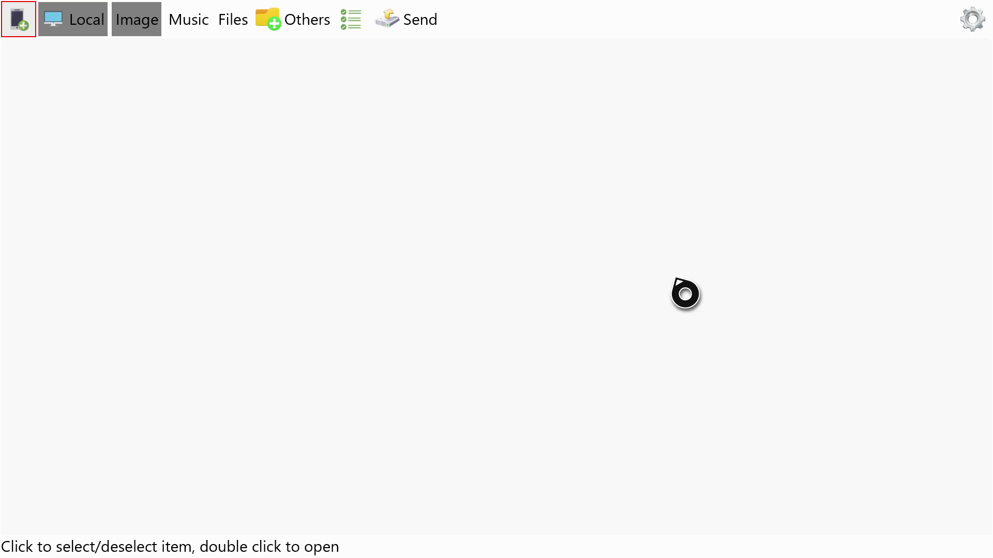
{"action": "left_click", "coordinate": [971, 23]}
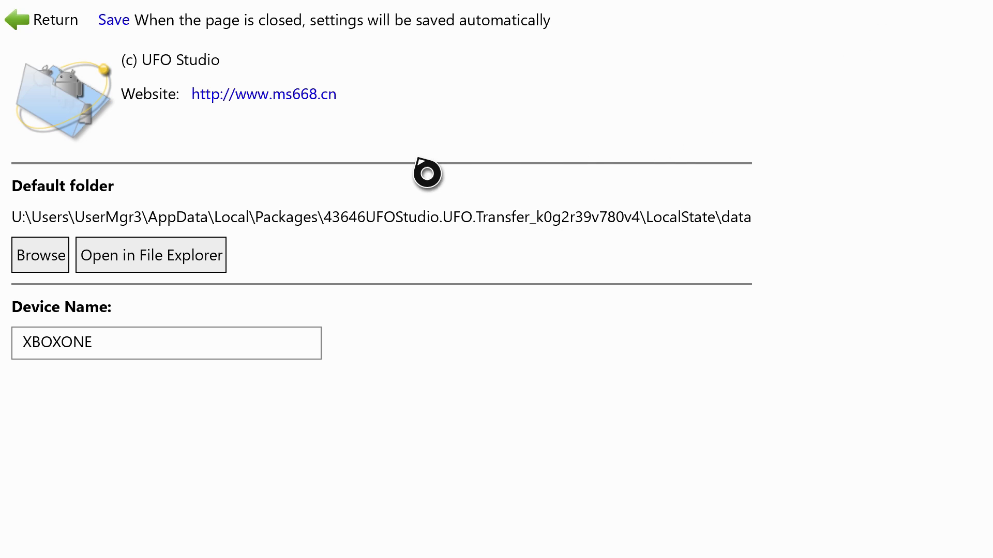
{"action": "left_click", "coordinate": [142, 258]}
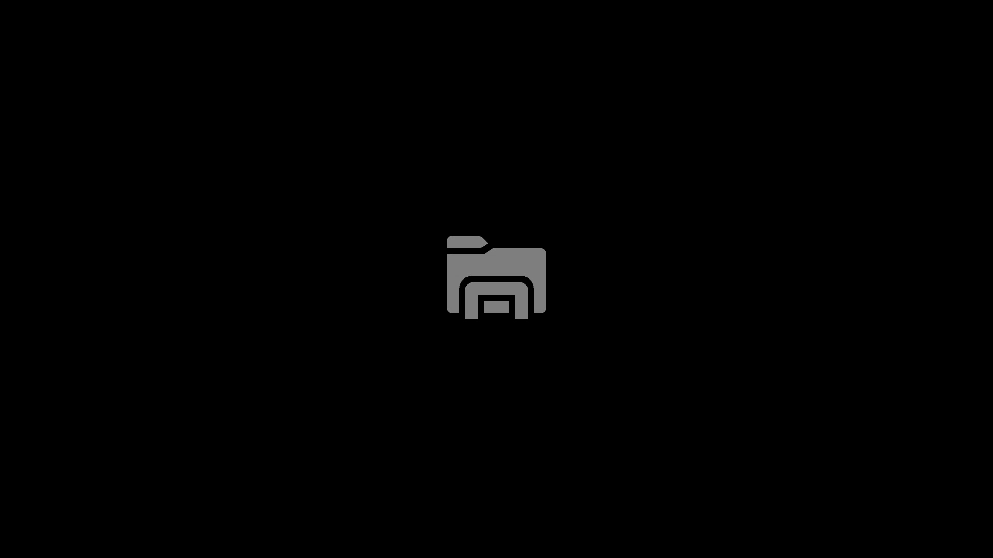
Go up to the Packages folder and sort it by Name, A on top.
{"action": "key", "text": "Left"}
{"action": "key", "text": "Left"}
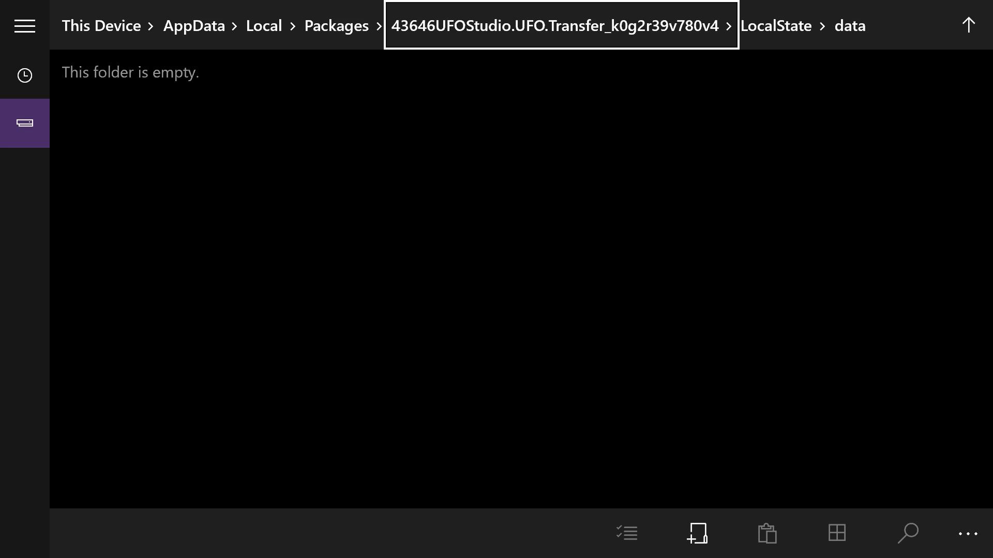
{"action": "key", "text": "Return"}
{"action": "key", "text": "Left"}
{"action": "key", "text": "Right"}
{"action": "key", "text": "Return"}
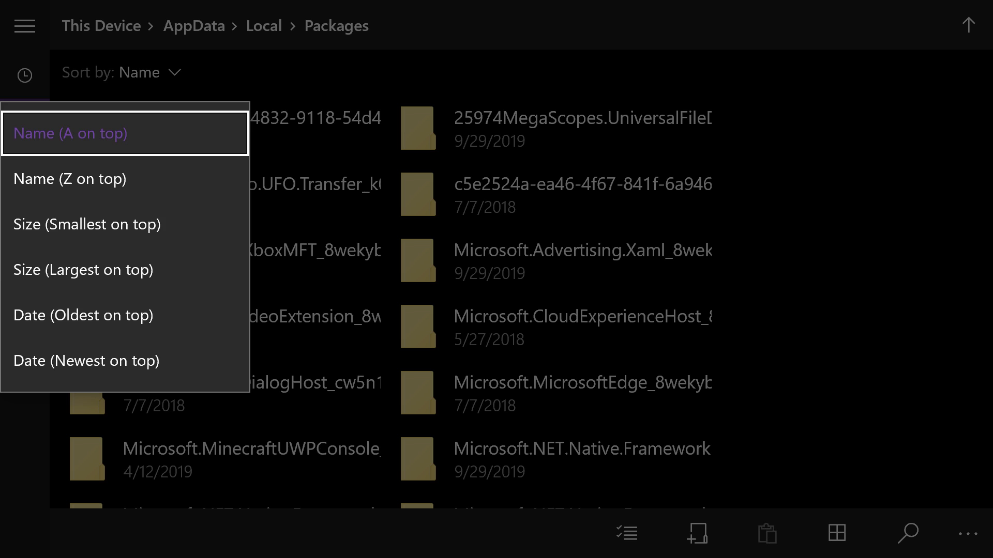
{"action": "key", "text": "Return"}
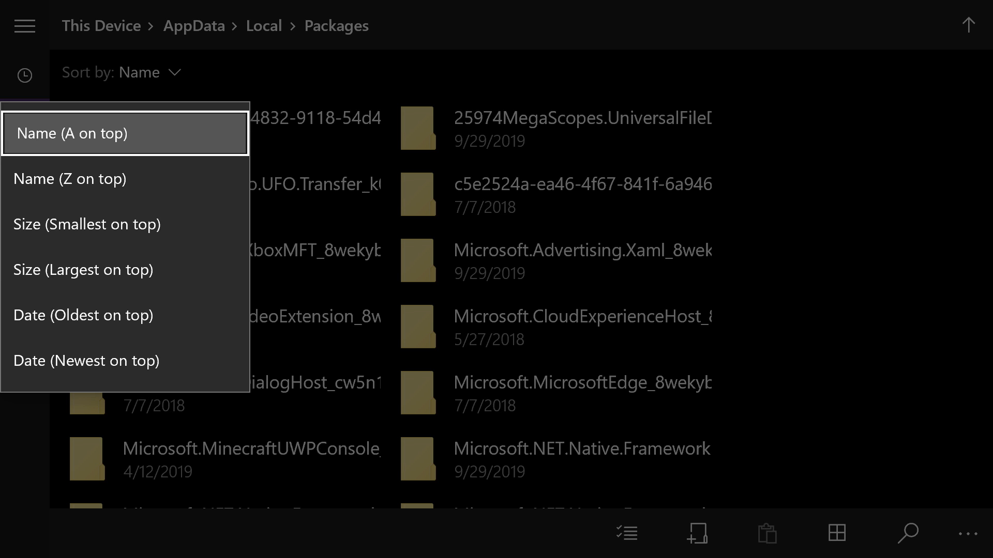
Open the 25974MegaScopes.UniversalFileDownloader package's LocalState folder.
{"action": "key", "text": "Down"}
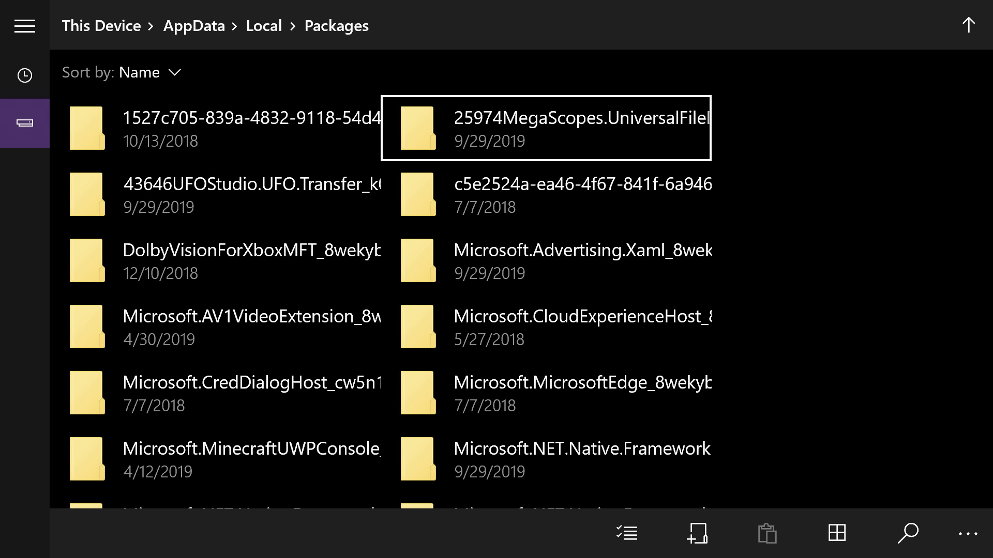
{"action": "key", "text": "Return"}
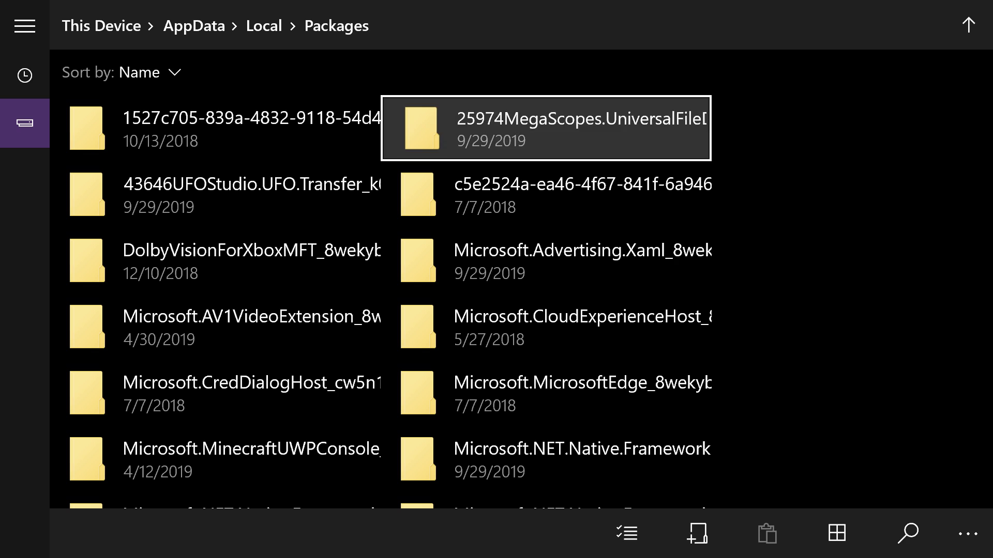
{"action": "key", "text": "Right"}
{"action": "key", "text": "Down"}
{"action": "key", "text": "Return"}
Select the ItemsPhysicsBetaV1BP folder and bring up its context menu at Copy.
{"action": "key", "text": "Down"}
{"action": "key", "text": "Down"}
{"action": "key", "text": "Down"}
{"action": "key", "text": "Down"}
{"action": "key", "text": "Down"}
{"action": "key", "text": "Down"}
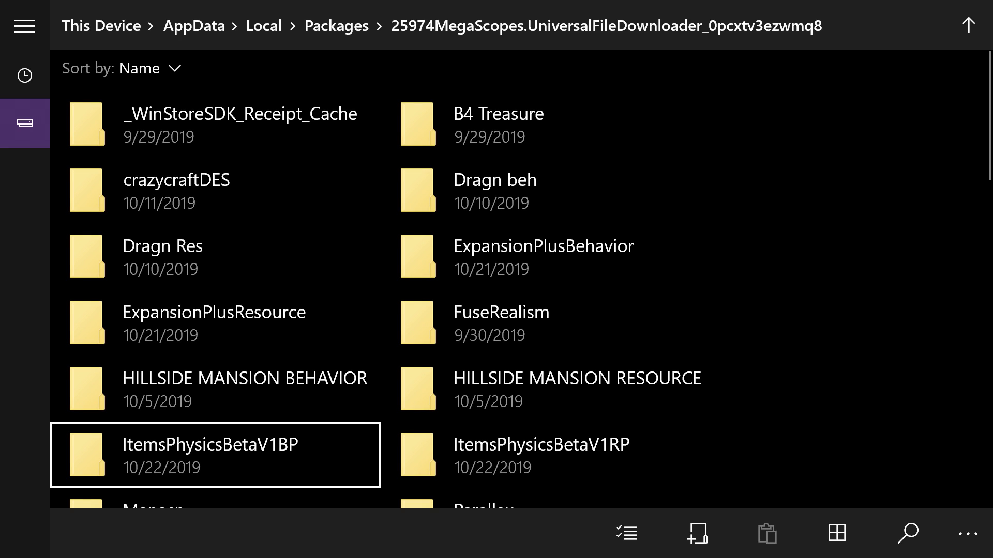
{"action": "key", "text": "Right"}
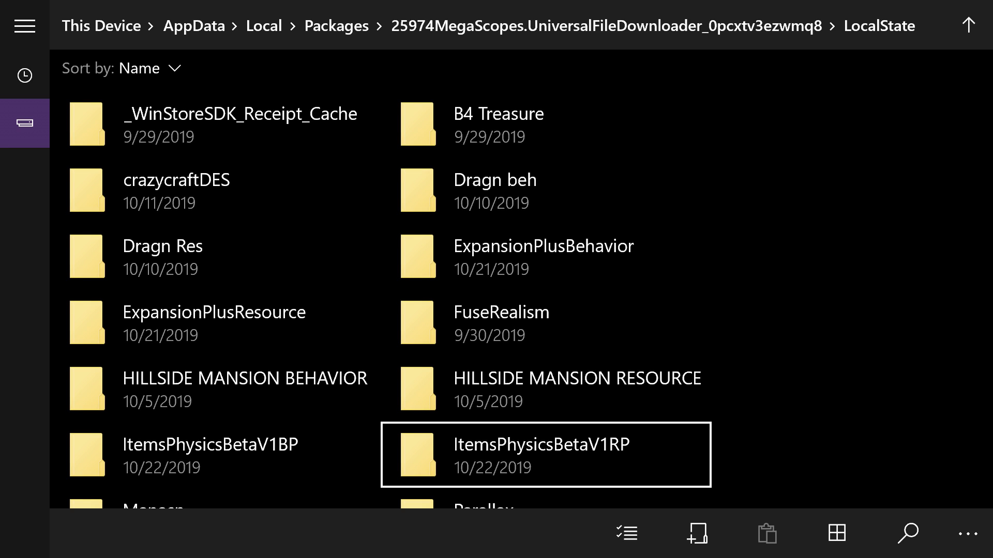
{"action": "key", "text": "Left"}
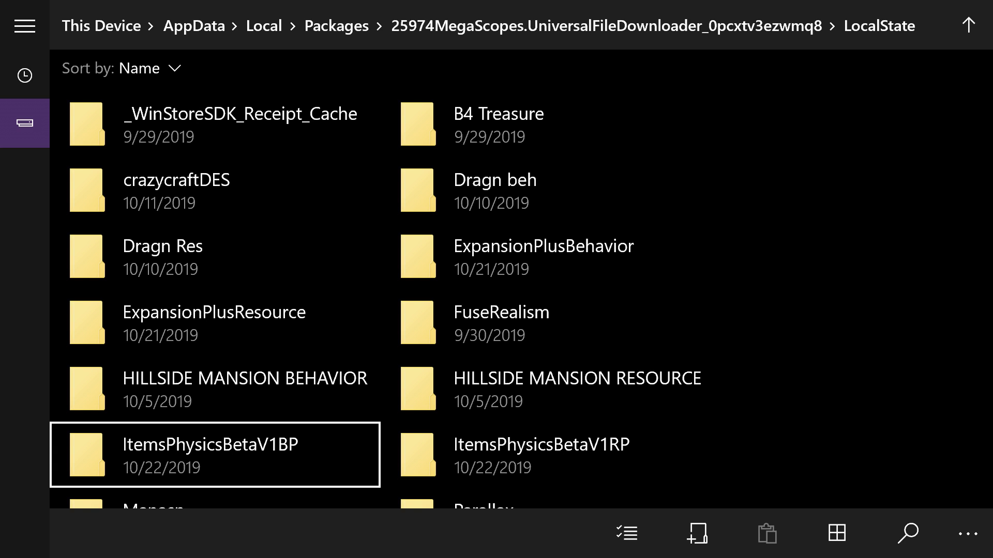
{"action": "key", "text": "Menu"}
{"action": "key", "text": "Down"}
{"action": "key", "text": "Down"}
Copy the ItemsPhysicsBetaV1BP folder and return to Packages via the breadcrumb.
{"action": "key", "text": "Return"}
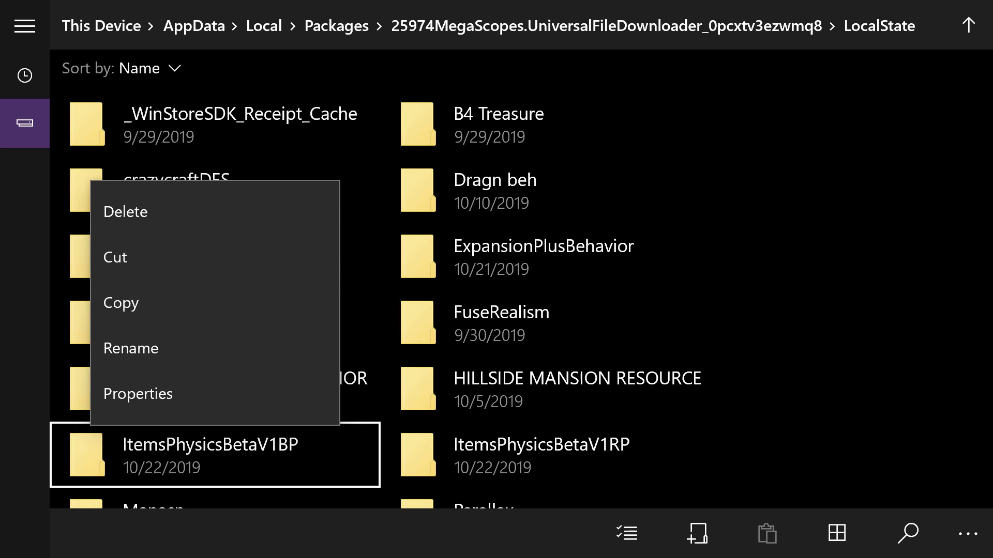
{"action": "key", "text": "Tab"}
{"action": "key", "text": "Tab"}
{"action": "key", "text": "Tab"}
{"action": "key", "text": "Tab"}
{"action": "key", "text": "Tab"}
{"action": "key", "text": "Tab"}
{"action": "key", "text": "Return"}
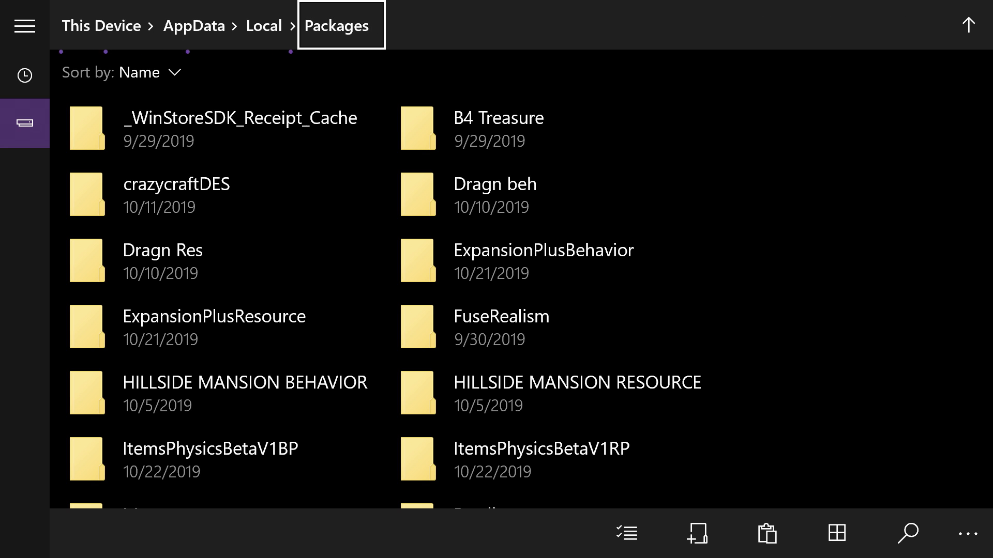
Open the Microsoft.MinecraftUWPConsole package's LocalState folder.
{"action": "key", "text": "Down"}
{"action": "key", "text": "Down"}
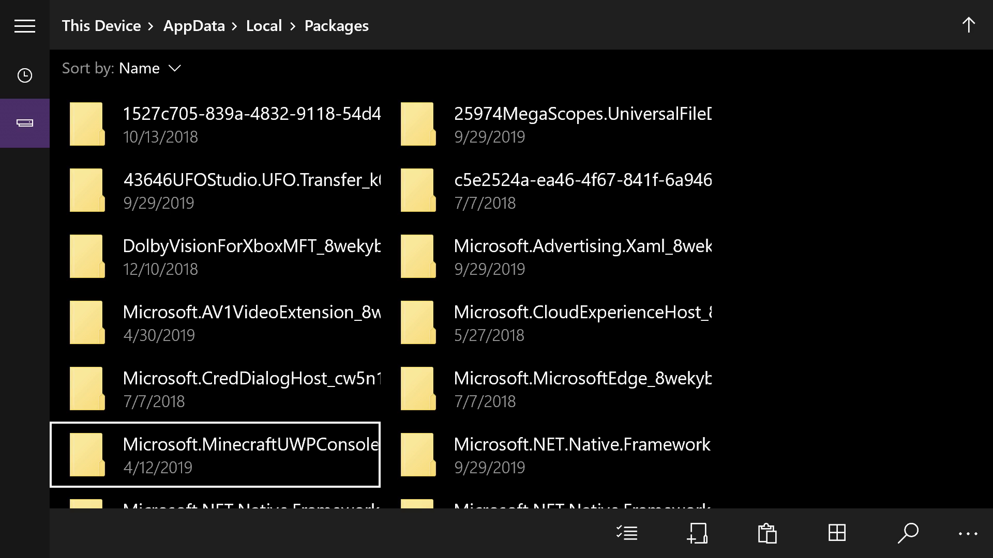
{"action": "key", "text": "Return"}
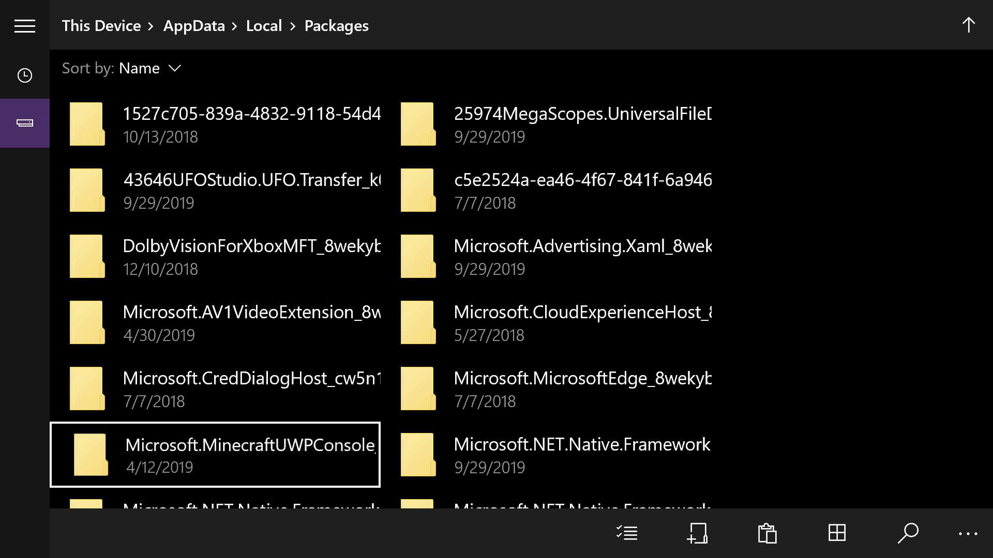
{"action": "key", "text": "Down"}
{"action": "key", "text": "Right"}
{"action": "key", "text": "Down"}
{"action": "key", "text": "Return"}
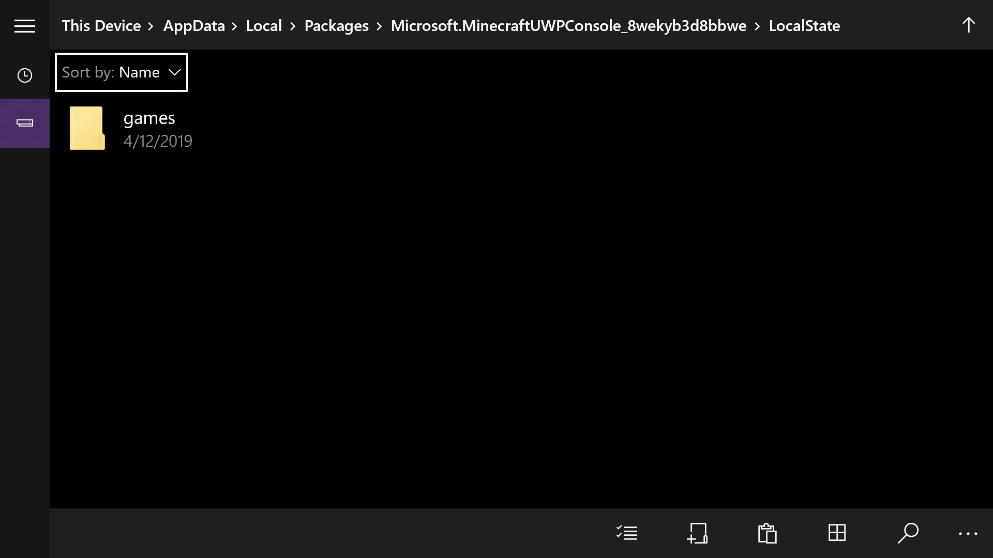